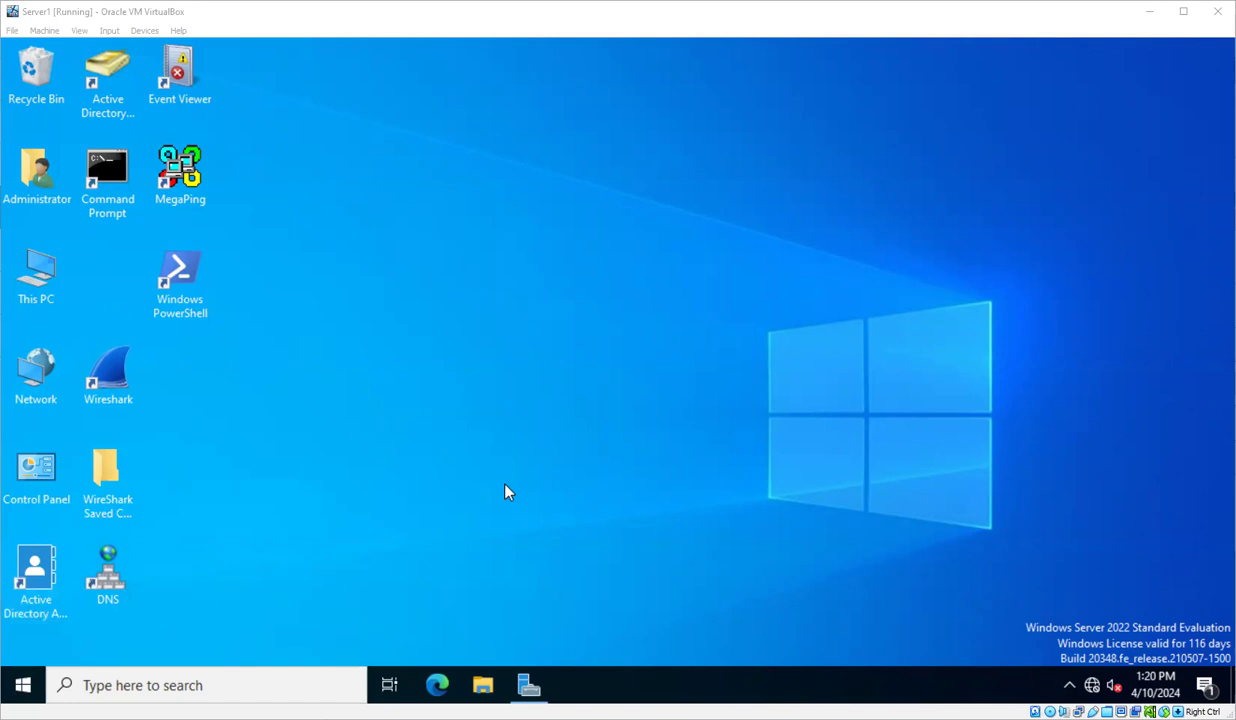
# Launch Active Directory Users and Computers from Server Manager's Tools menu
pyautogui.click(528, 686)
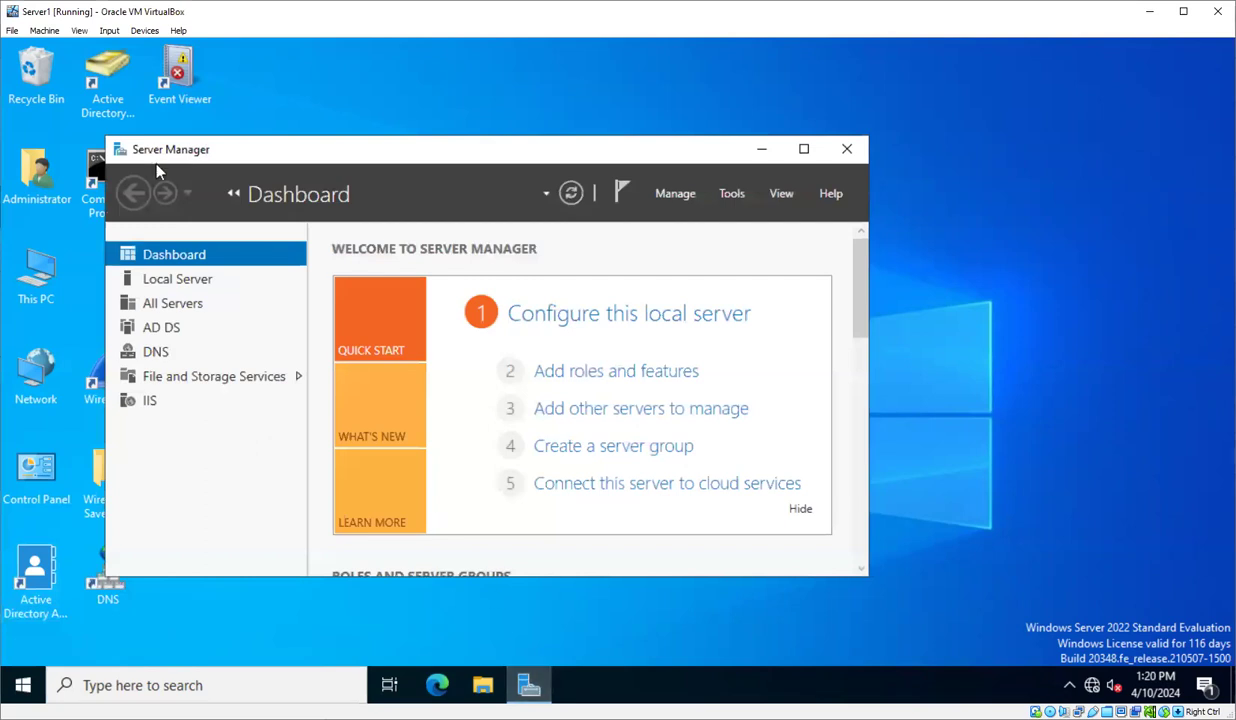
pyautogui.click(733, 194)
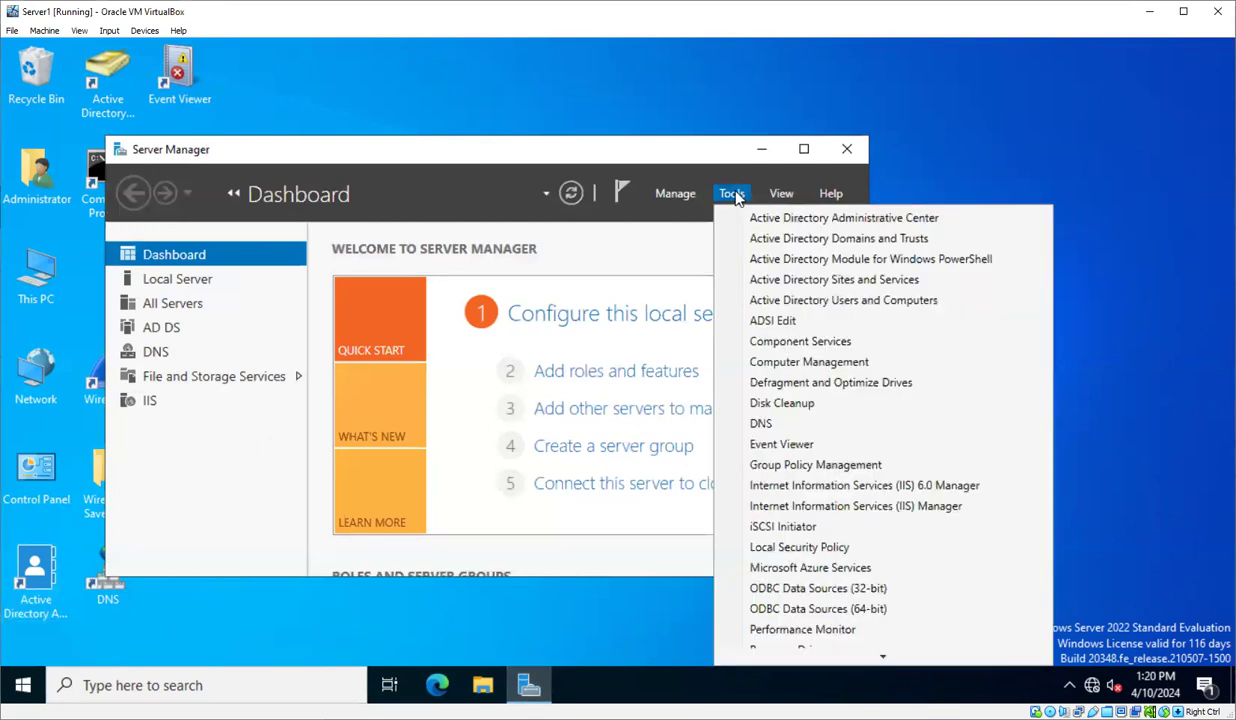
pyautogui.click(836, 303)
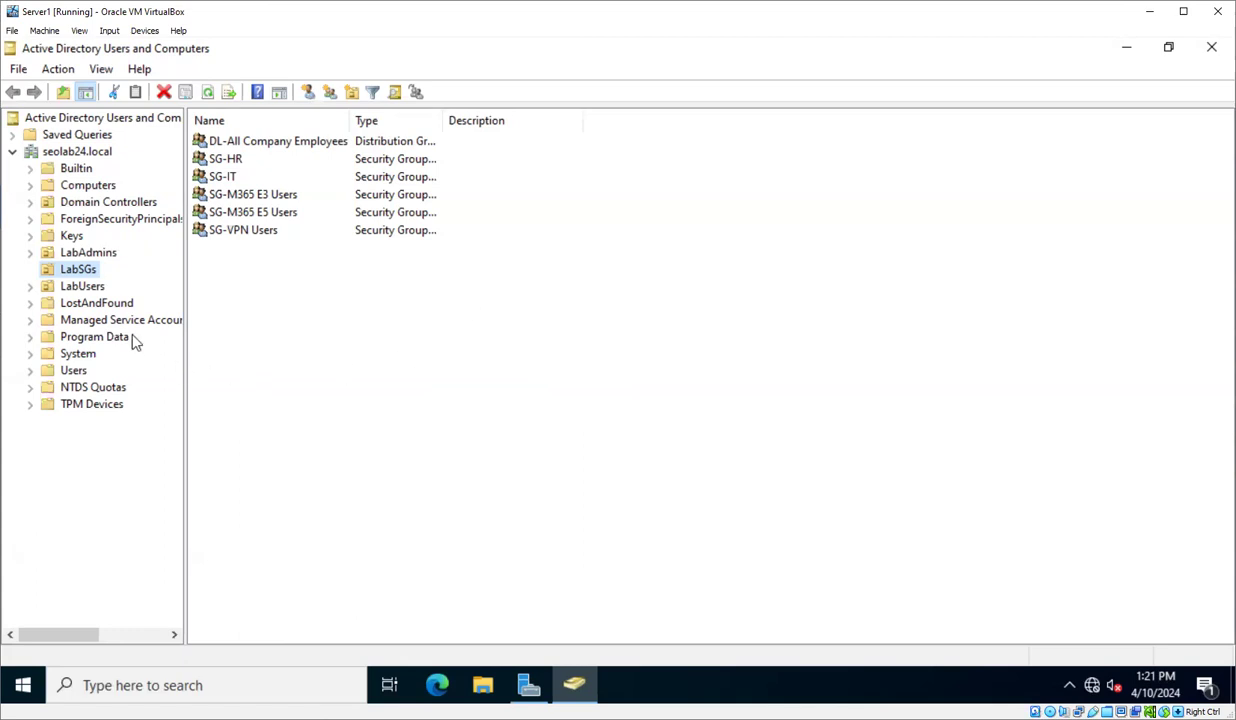
# Open User1's Properties from the LabUsers container, showing the Account tab
pyautogui.click(83, 287)
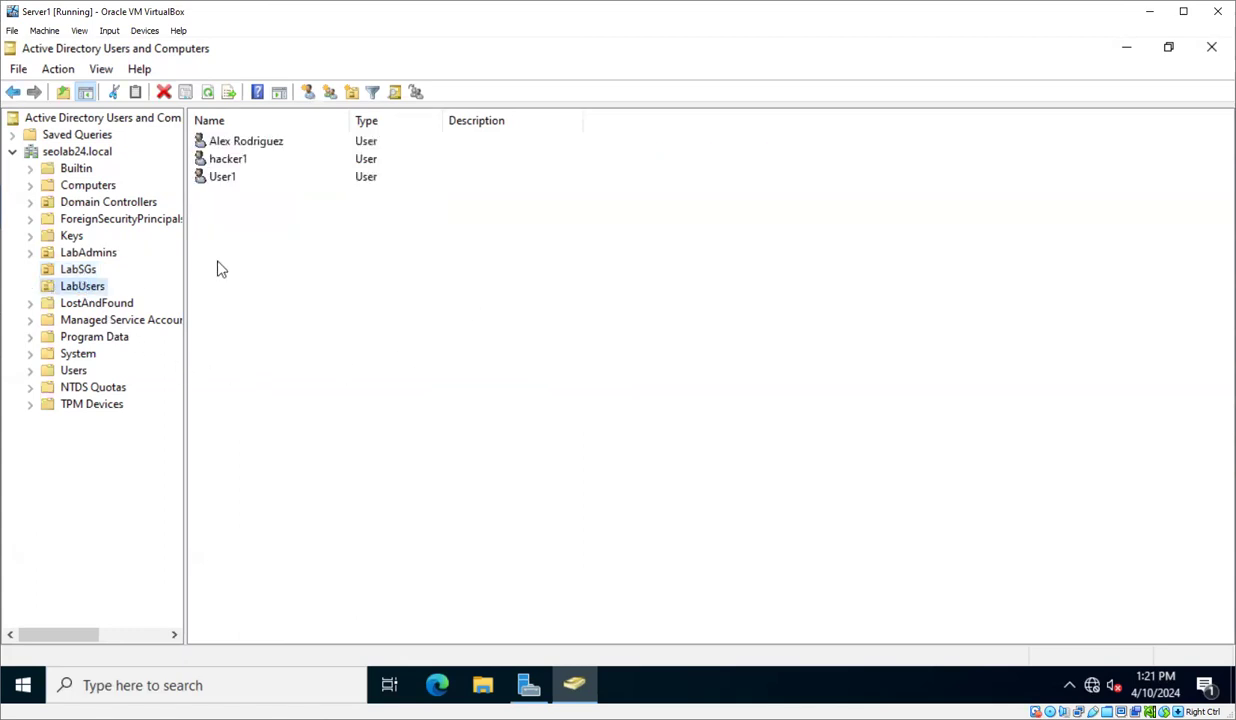
pyautogui.doubleClick(222, 180)
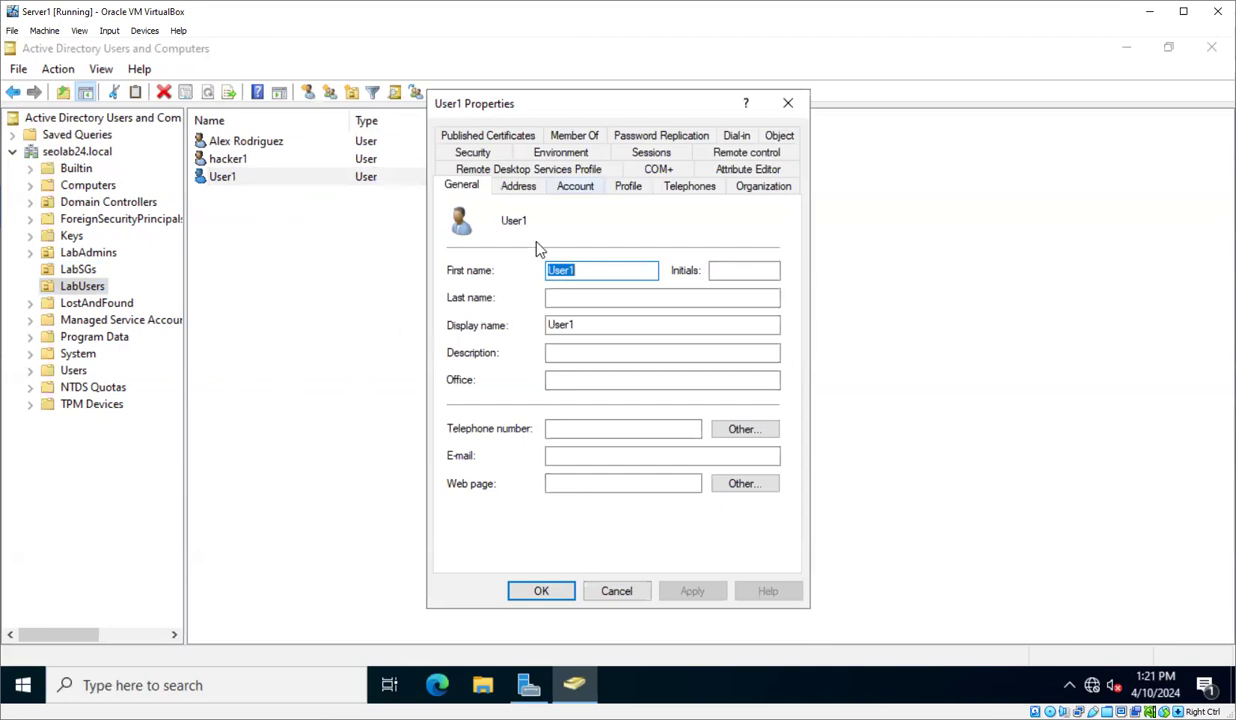
pyautogui.hotkey('ctrl', 'Tab')
pyautogui.hotkey('ctrl', 'Tab')
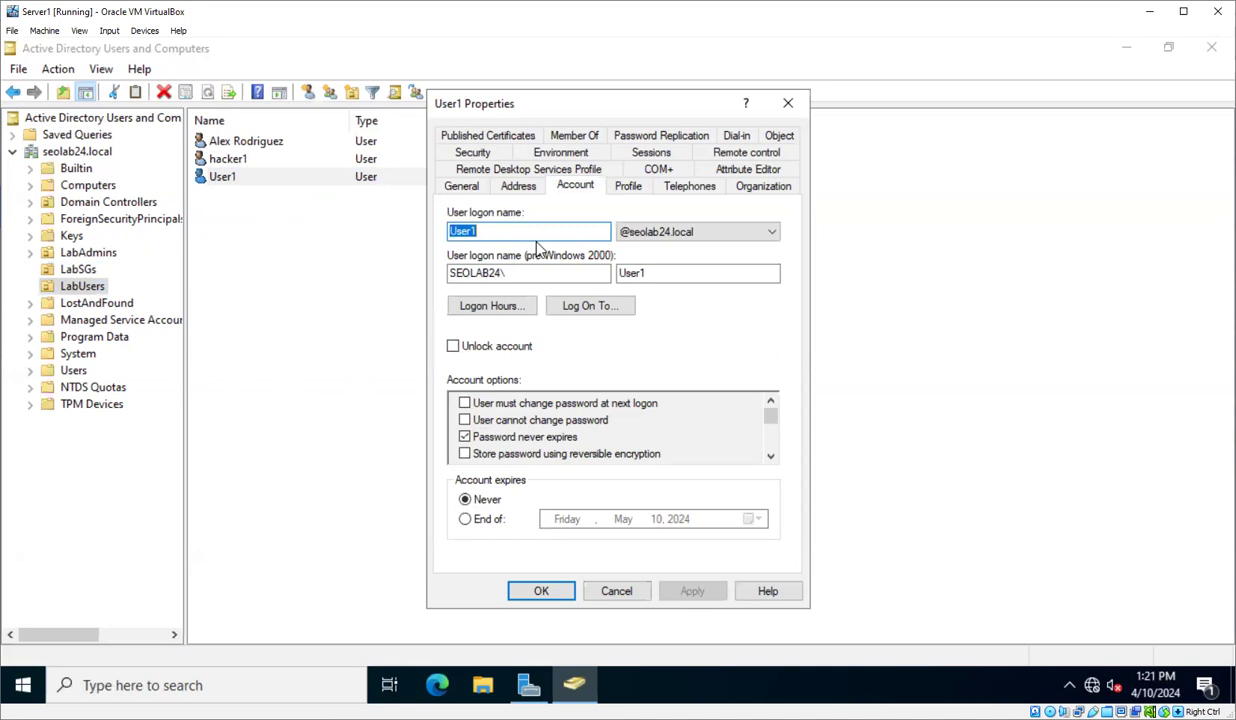
pyautogui.press('End')
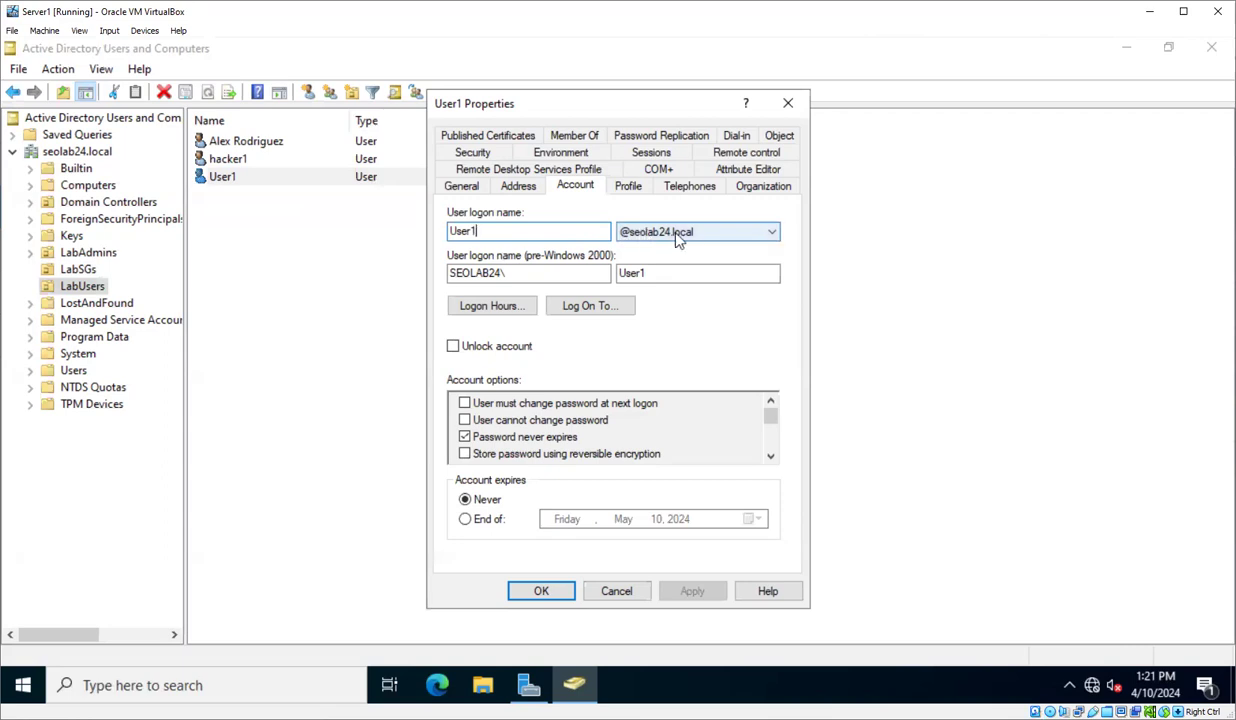
pyautogui.click(674, 273)
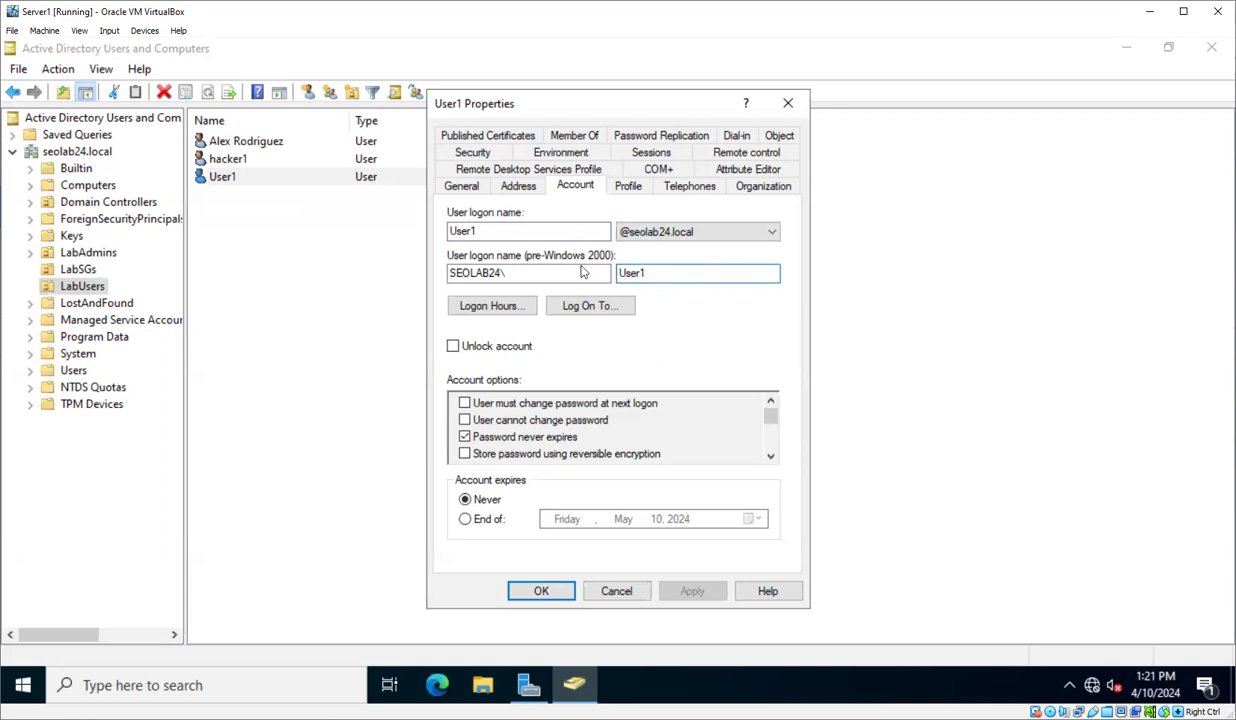
pyautogui.click(475, 233)
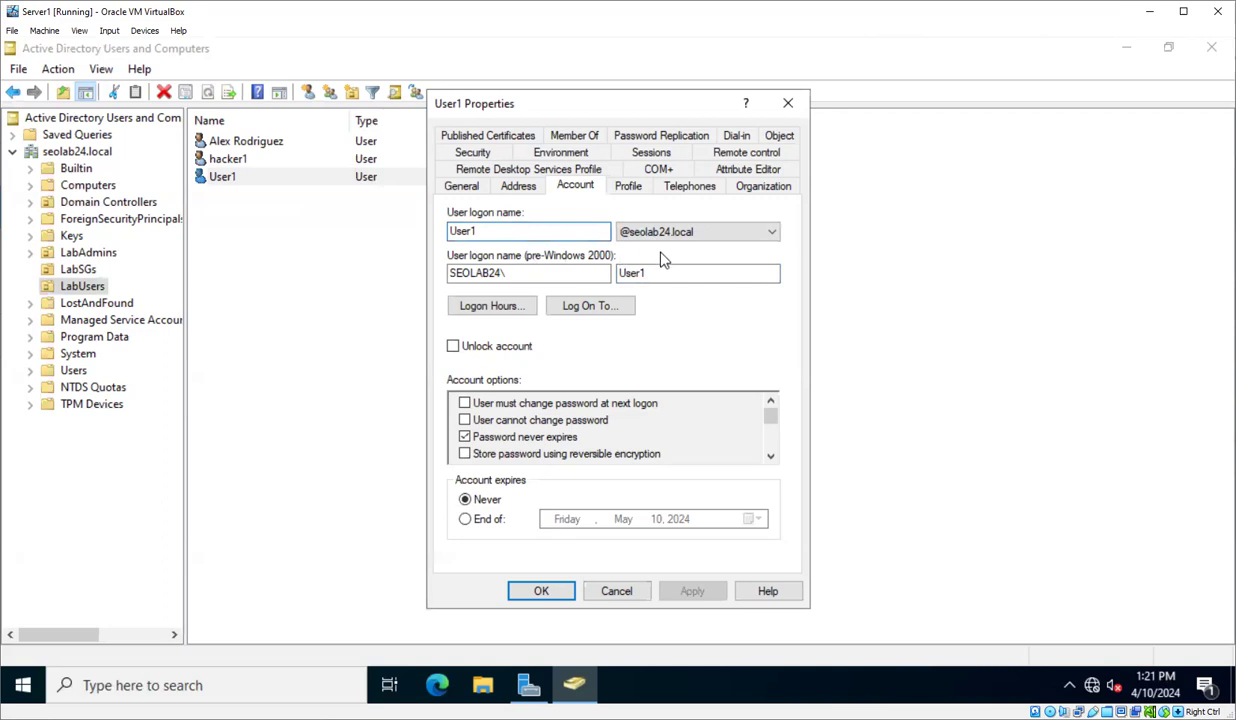
pyautogui.click(641, 272)
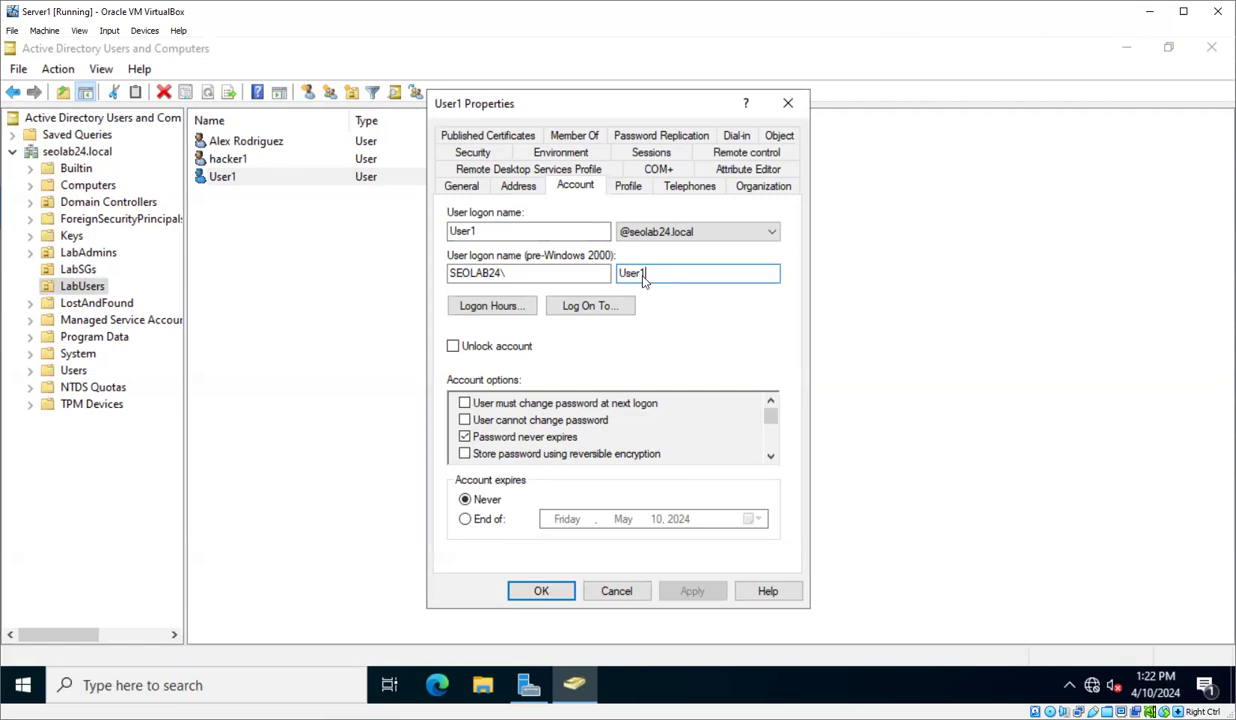
pyautogui.doubleClick(625, 273)
pyautogui.click(658, 279)
# In User1's Logon Hours grid, deny logon Tuesday through Thursday, 9 AM to 5 PM
pyautogui.click(478, 308)
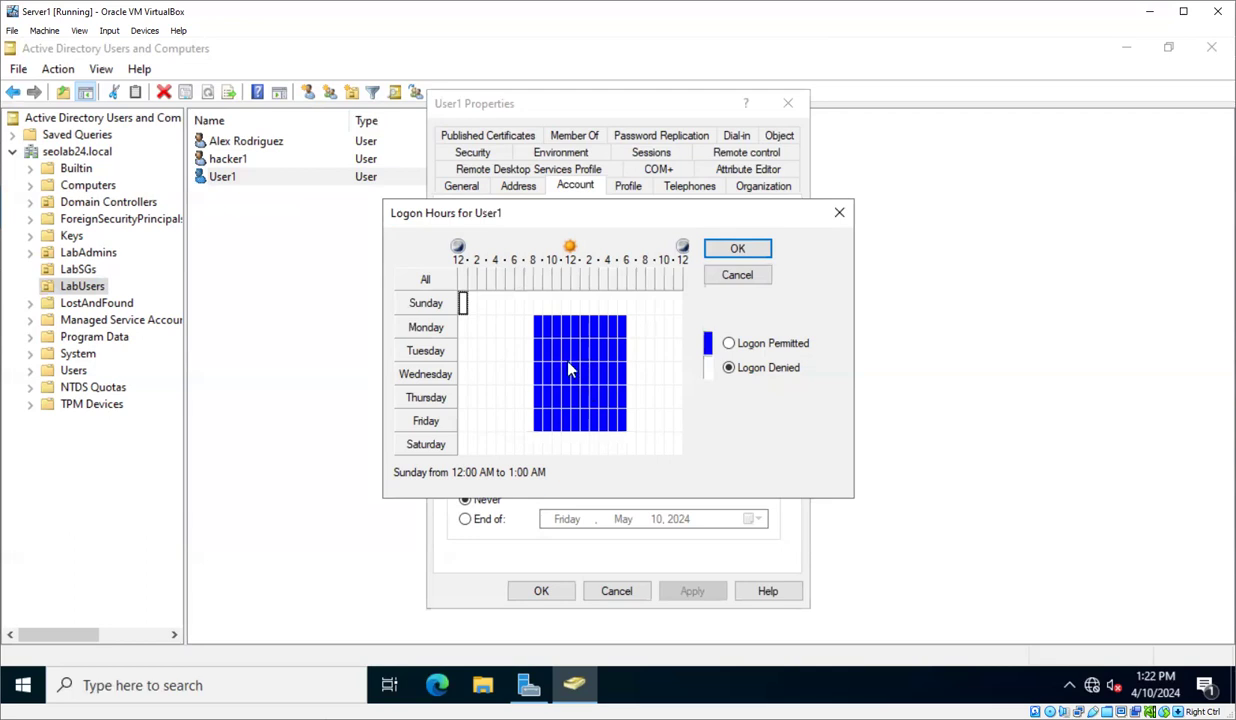
pyautogui.click(730, 345)
pyautogui.click(729, 368)
pyautogui.click(549, 352)
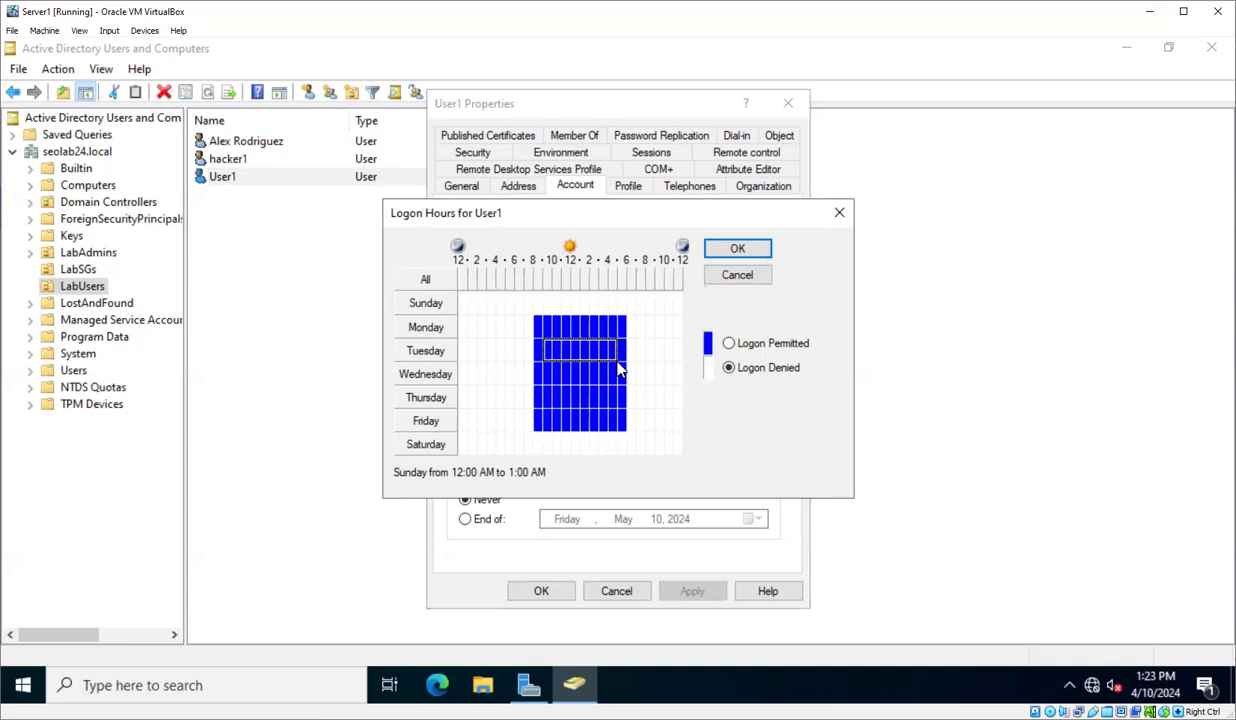
pyautogui.moveTo(619, 370); pyautogui.dragTo(616, 408)
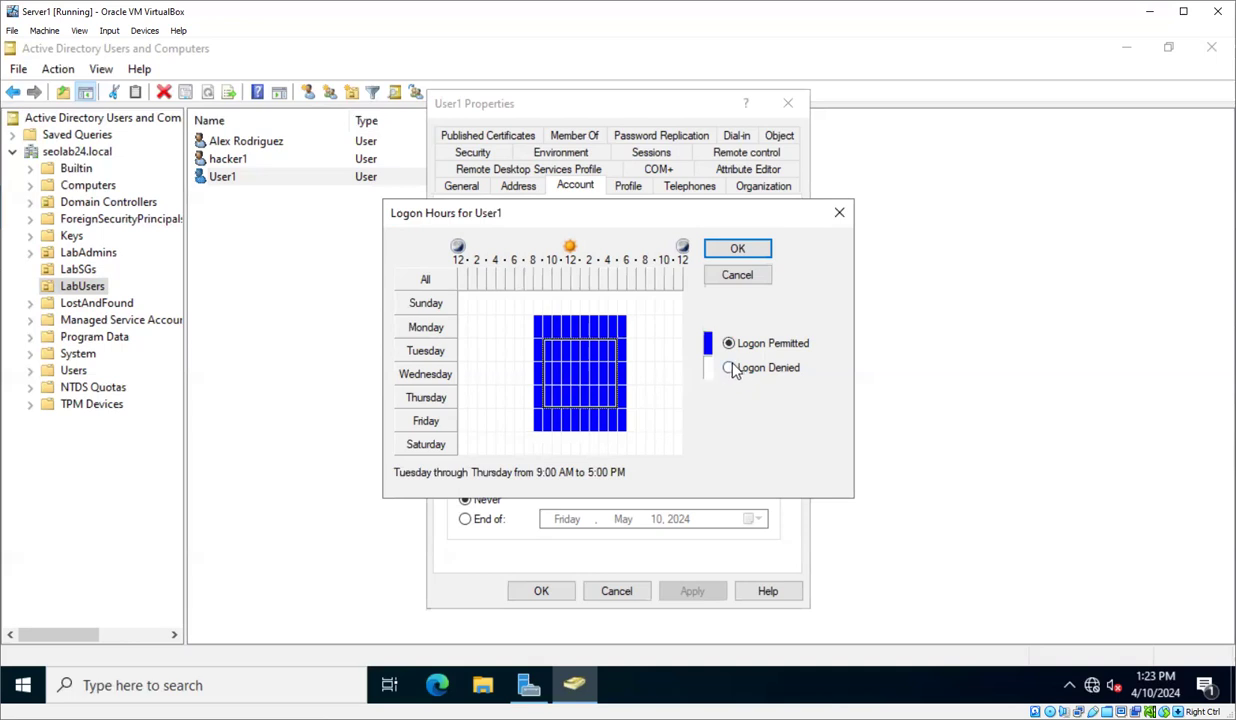
pyautogui.click(729, 368)
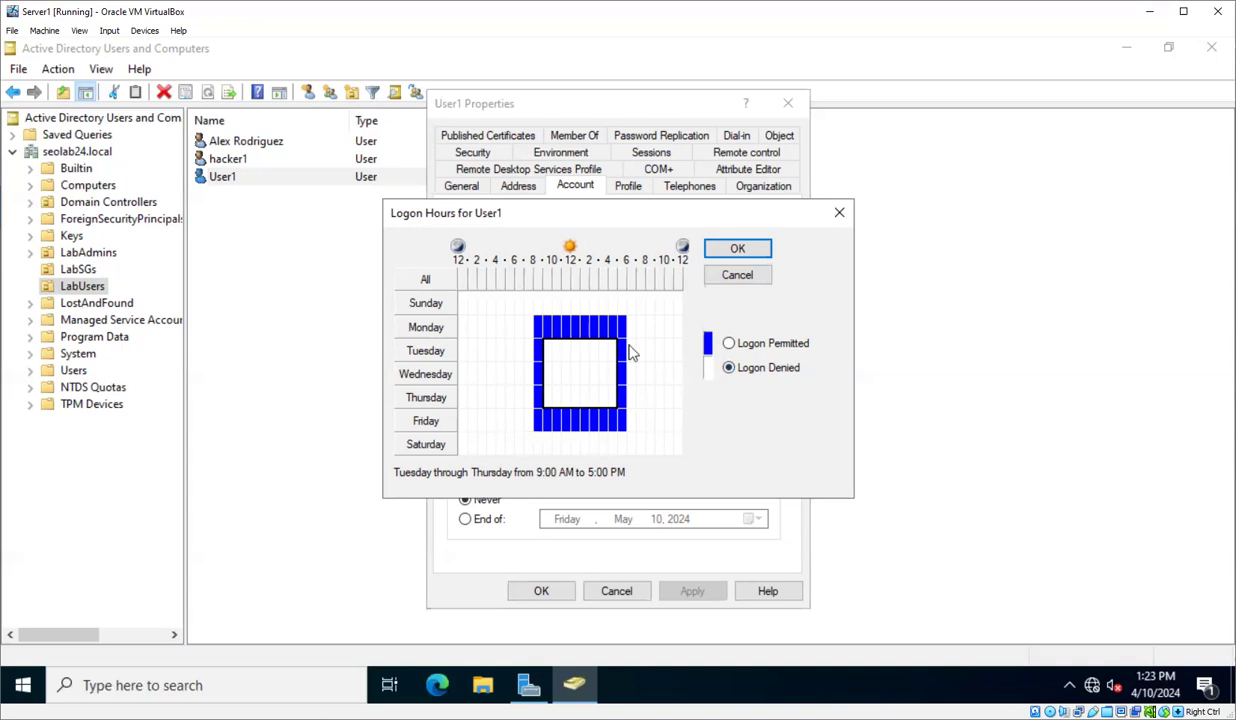
# Permit User1 logon Monday–Friday 8 AM–6 PM, confirm, and reopen Logon Hours
pyautogui.click(729, 344)
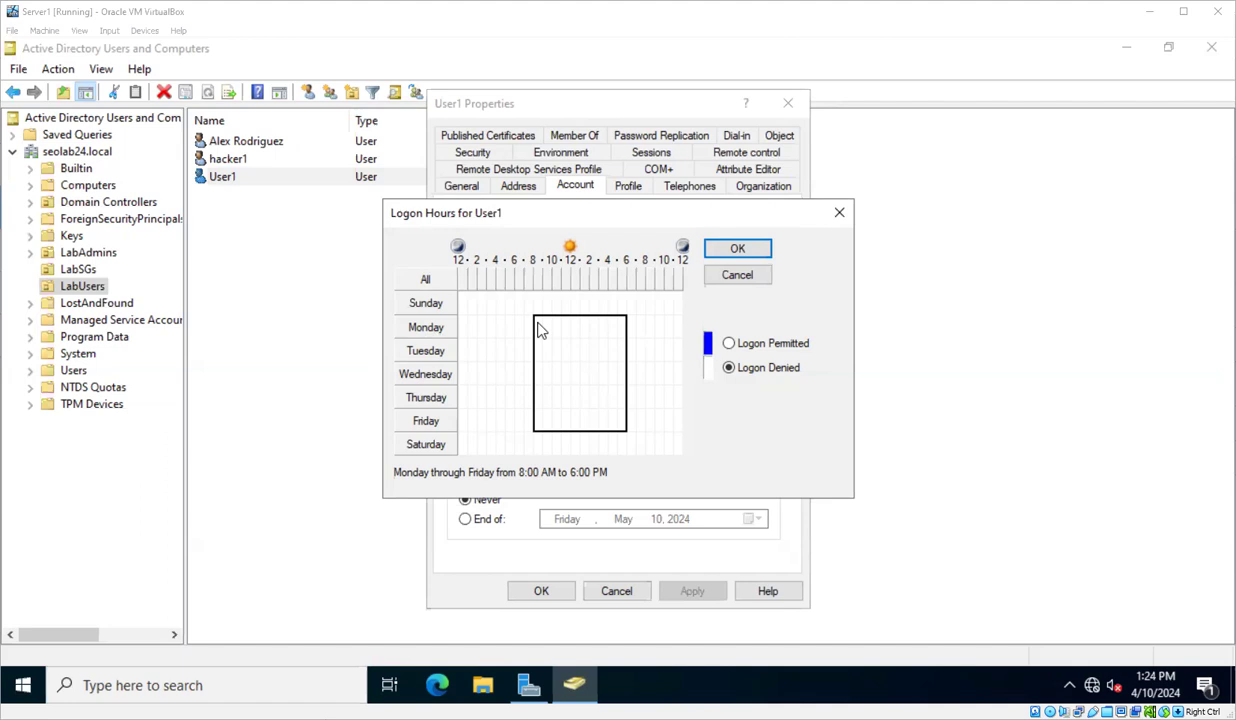
pyautogui.moveTo(540, 330); pyautogui.dragTo(627, 418)
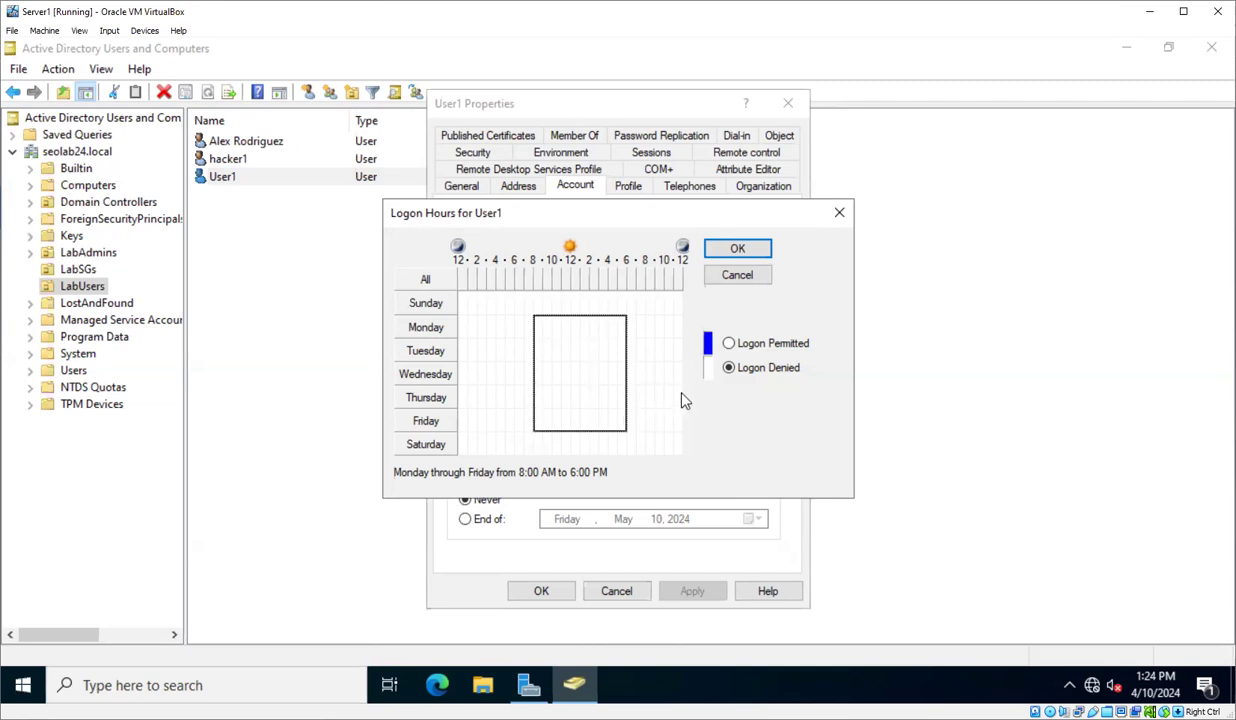
pyautogui.click(729, 343)
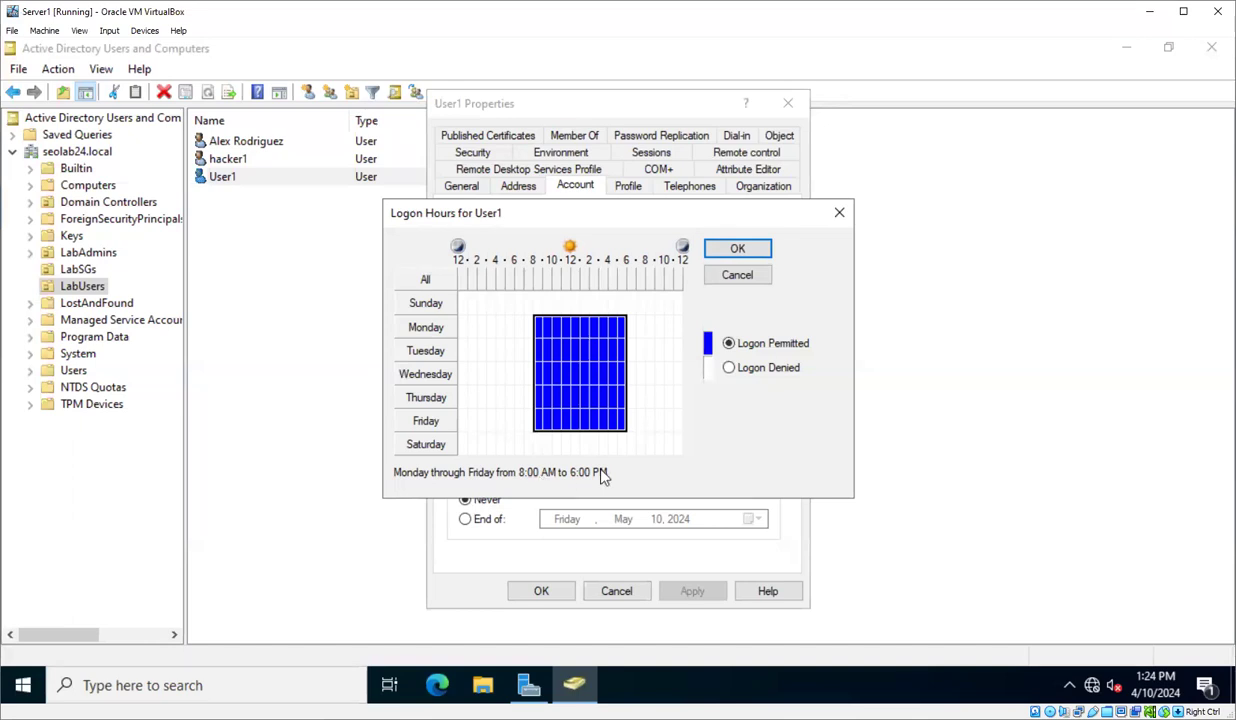
pyautogui.click(738, 249)
pyautogui.click(491, 306)
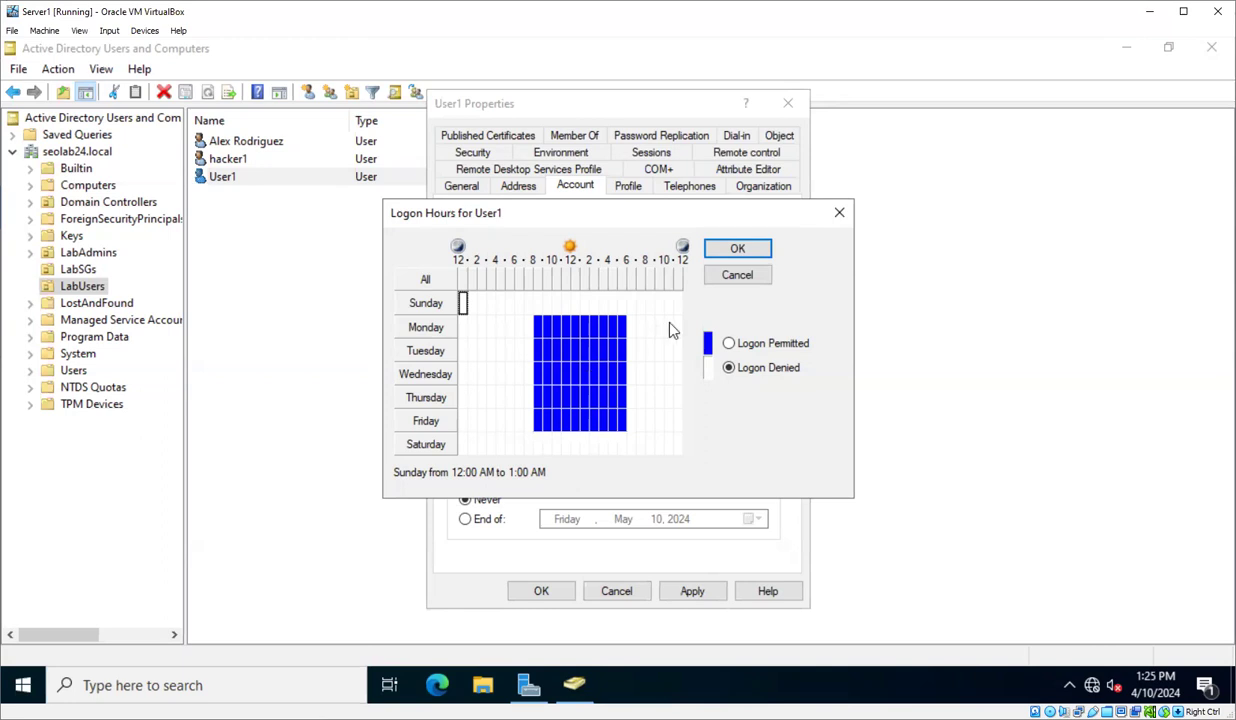
# Cancel the Logon Hours for User1 dialog without changes
pyautogui.click(736, 276)
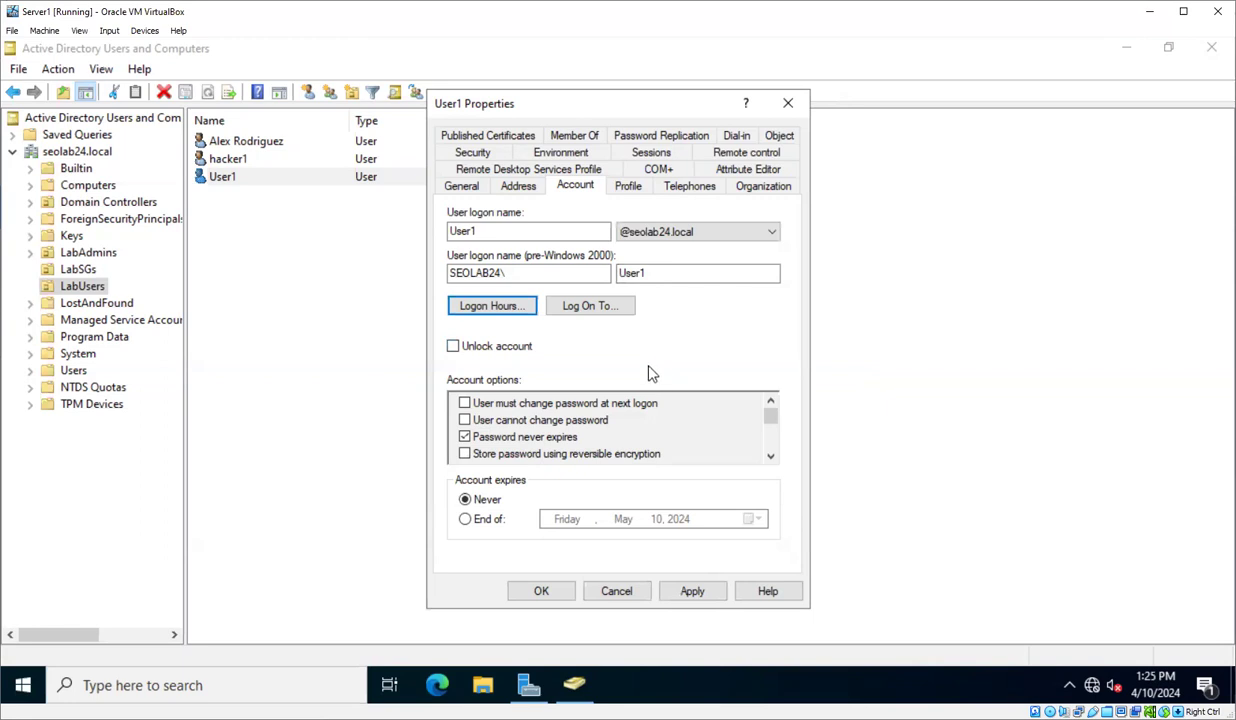
pyautogui.click(589, 307)
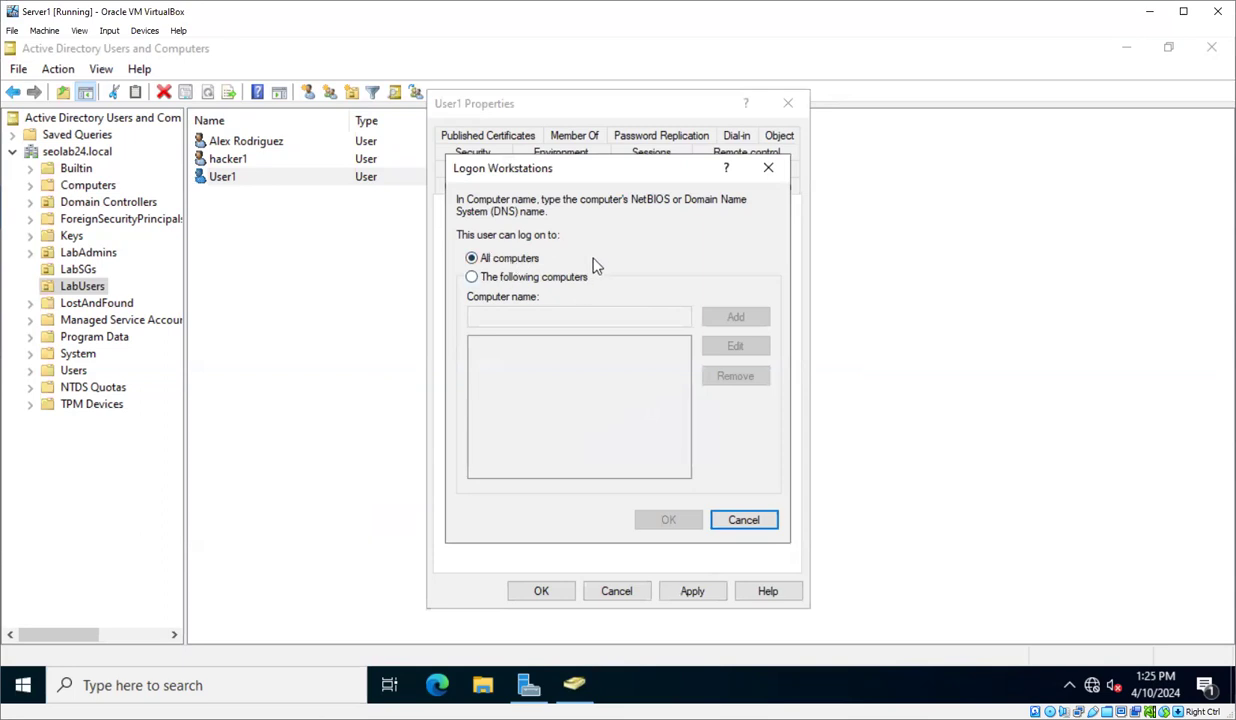
pyautogui.click(472, 278)
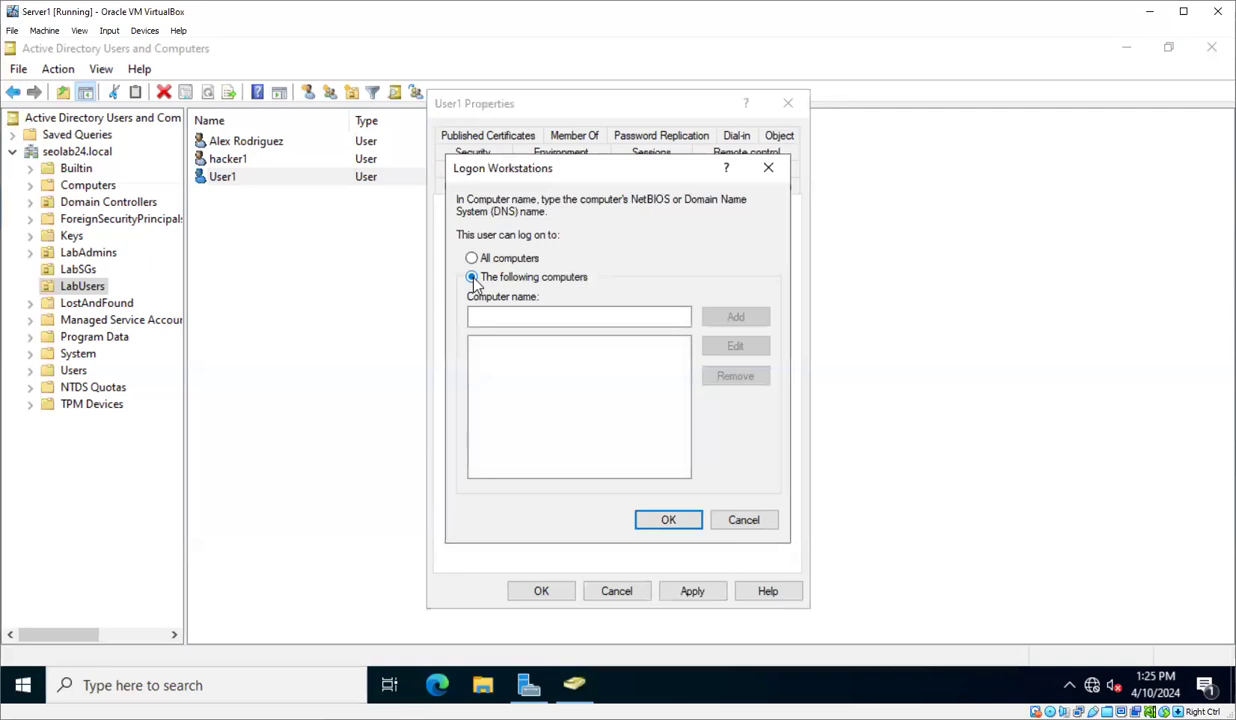
pyautogui.click(594, 318)
pyautogui.click(744, 519)
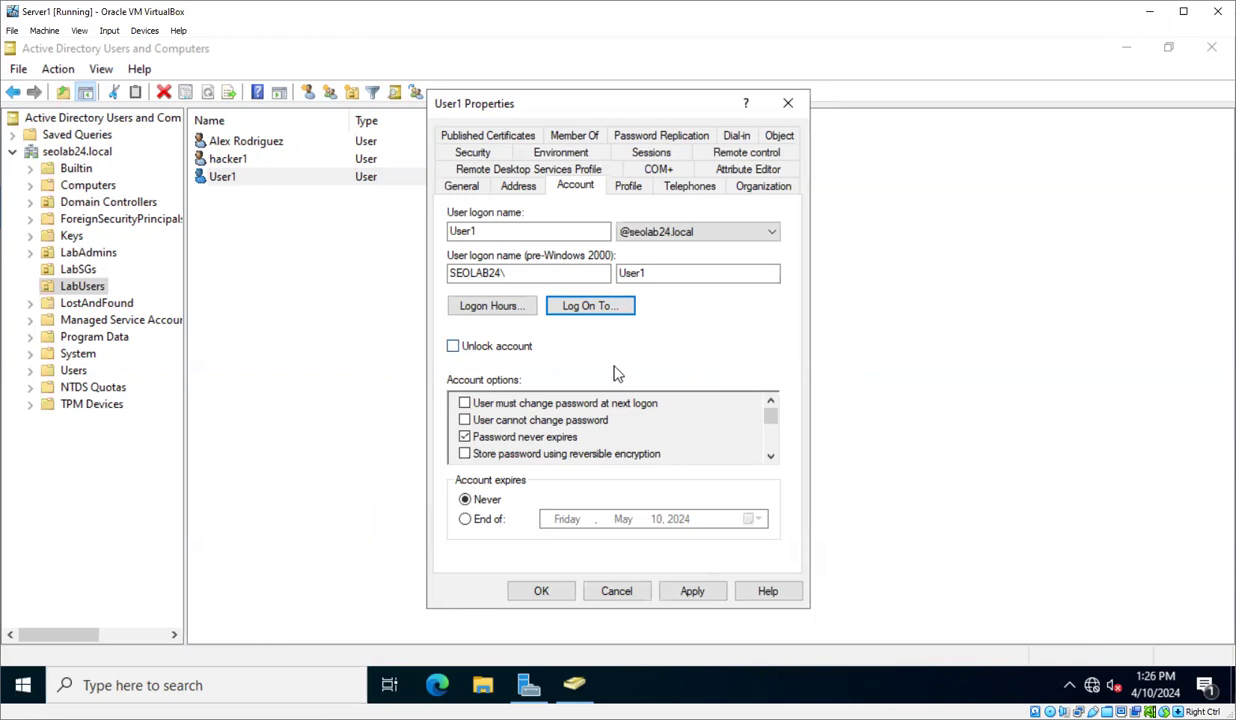
# Toggle Unlock account, apply, and save User1's account settings with OK
pyautogui.click(453, 346)
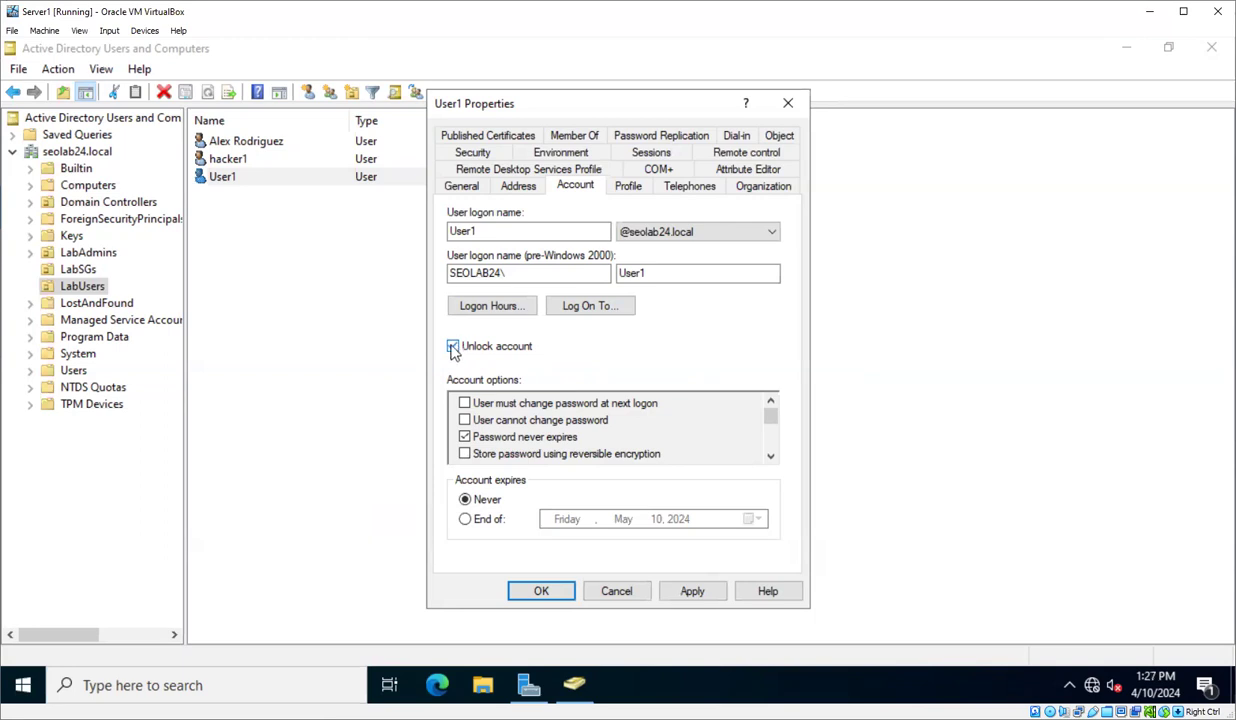
pyautogui.click(453, 346)
pyautogui.click(694, 590)
pyautogui.click(453, 346)
pyautogui.click(452, 346)
pyautogui.click(541, 591)
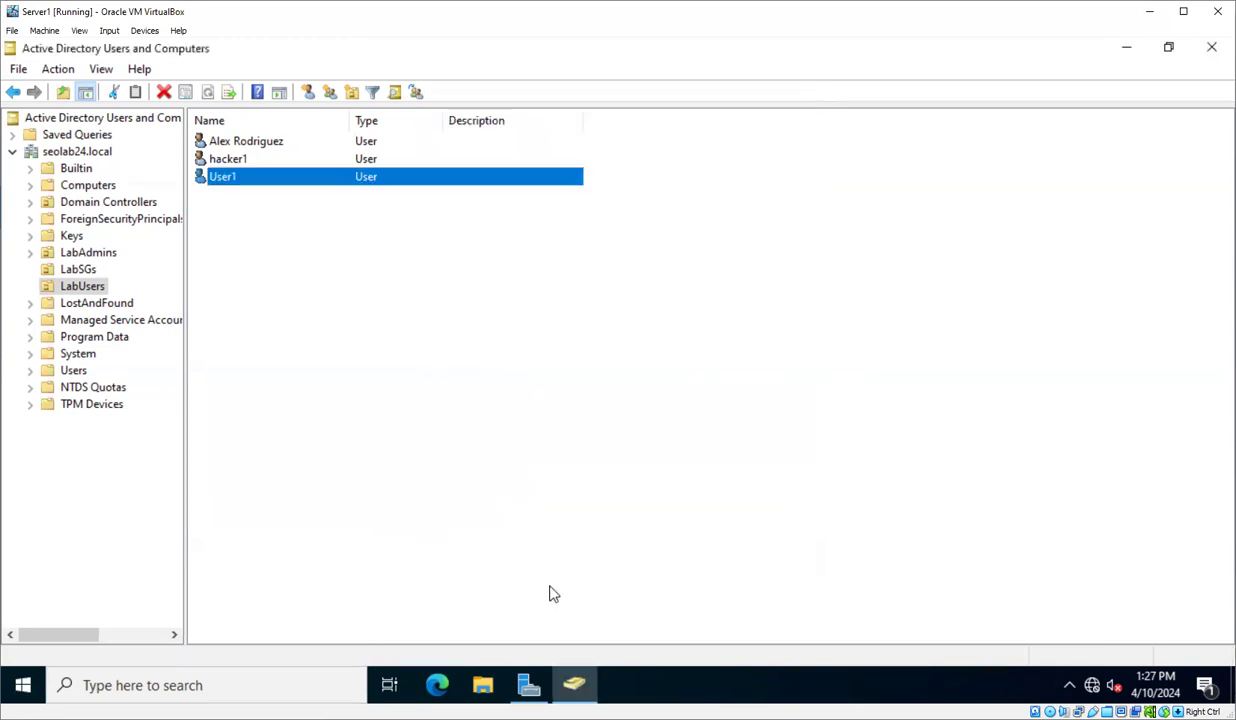
# Reopen User1's Properties from the LabUsers list on the Account tab
pyautogui.doubleClick(304, 183)
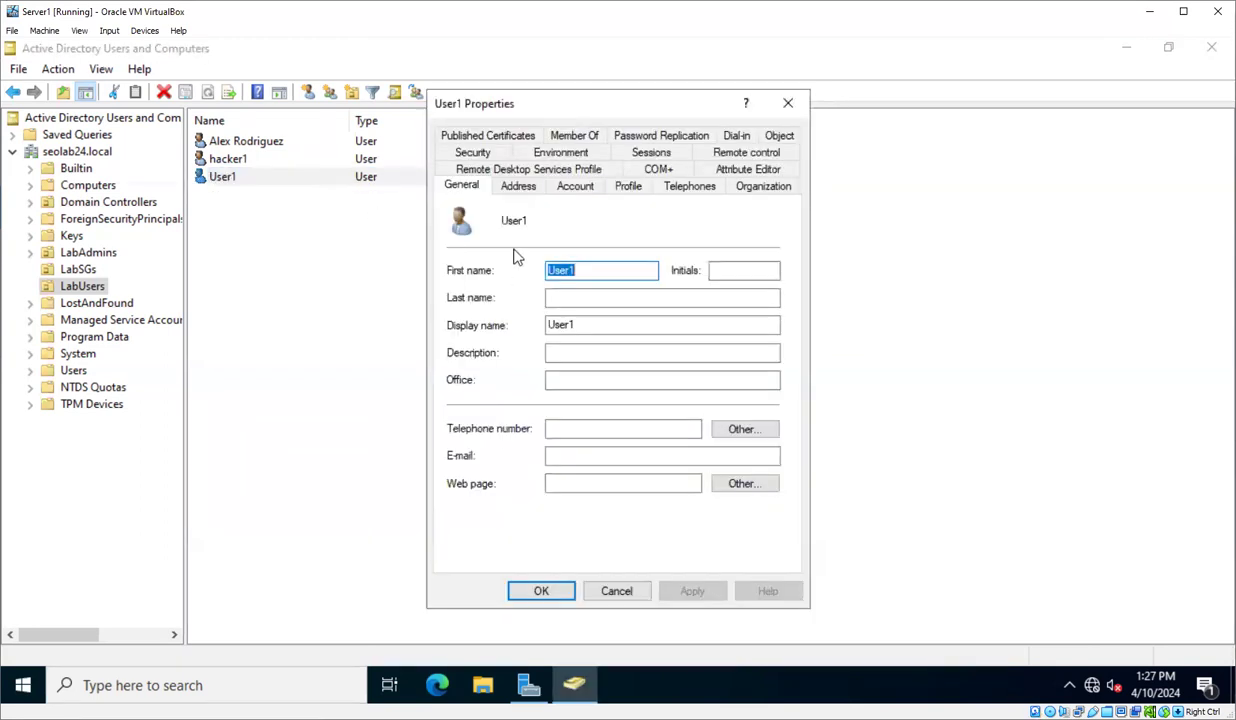
pyautogui.hotkey('ctrl', 'Tab')
pyautogui.hotkey('ctrl', 'Tab')
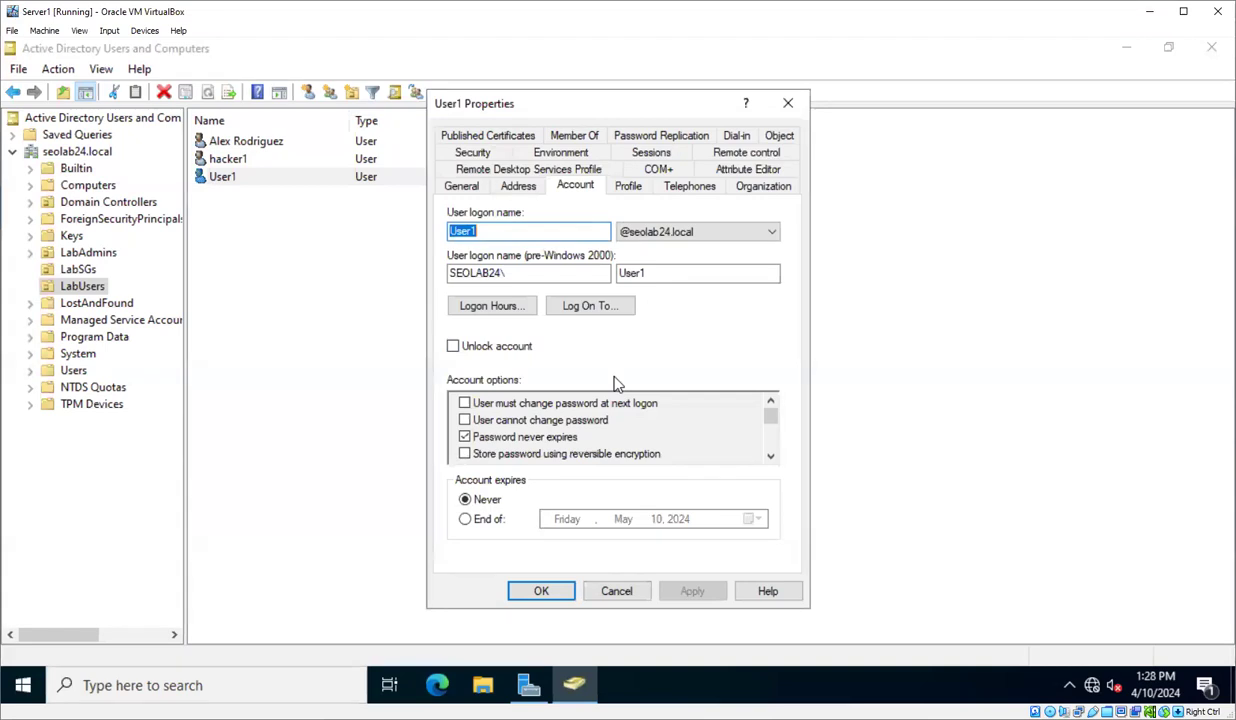
# Leave User cannot change password unchecked and clear Password never expires for User1
pyautogui.click(465, 421)
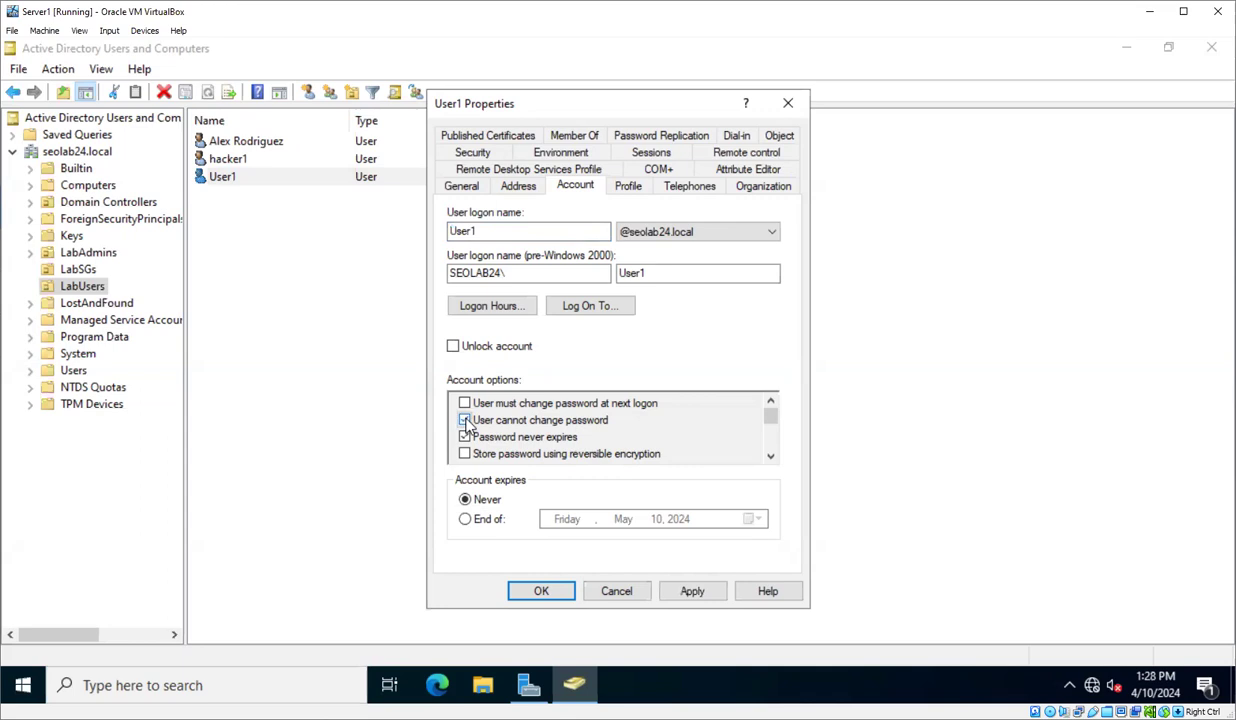
pyautogui.click(466, 422)
pyautogui.click(465, 439)
# Scroll the Account options list two notches to show Account is disabled and smart card options
pyautogui.click(771, 457)
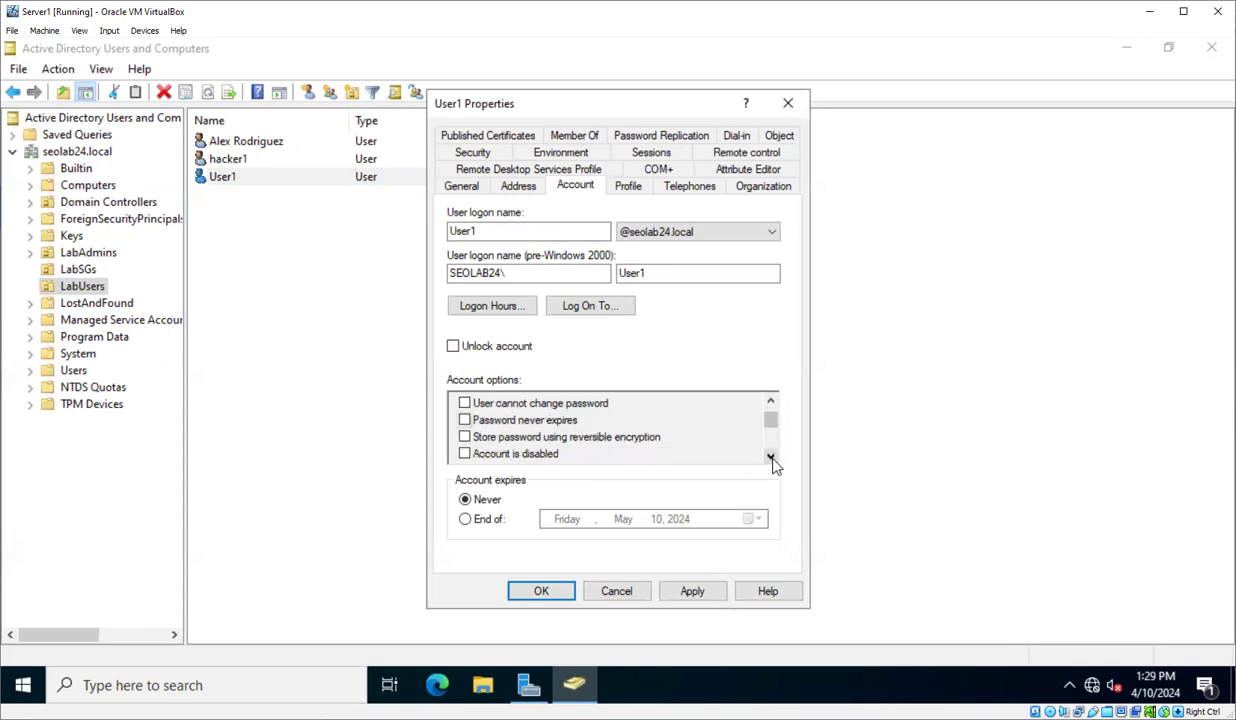
pyautogui.click(771, 457)
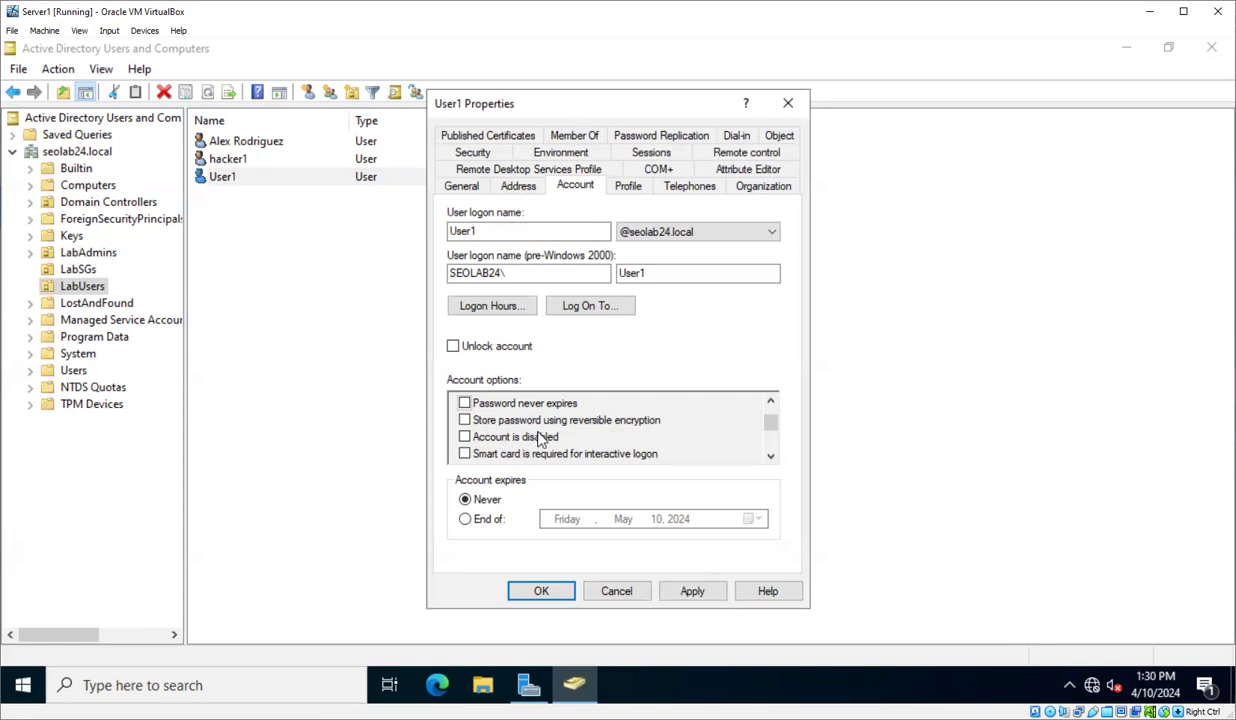
# Scroll the Account options list further to reveal the Kerberos encryption and preauthentication options
pyautogui.click(771, 459)
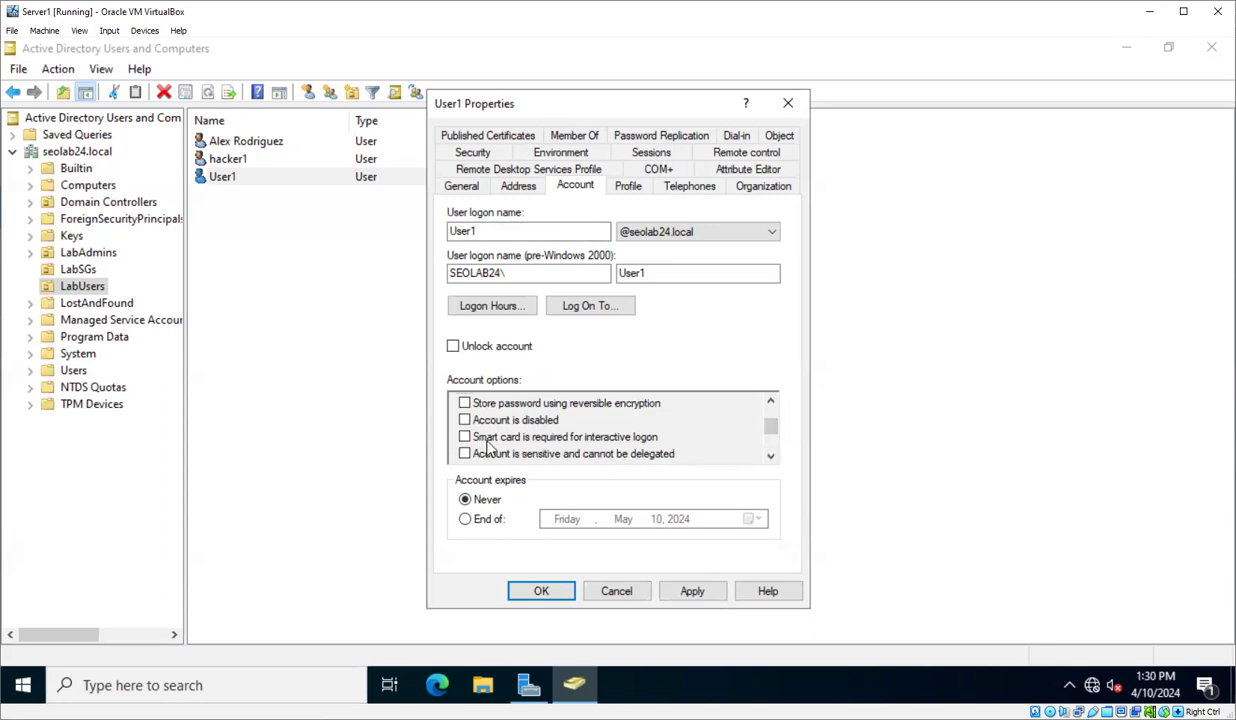
pyautogui.click(771, 458)
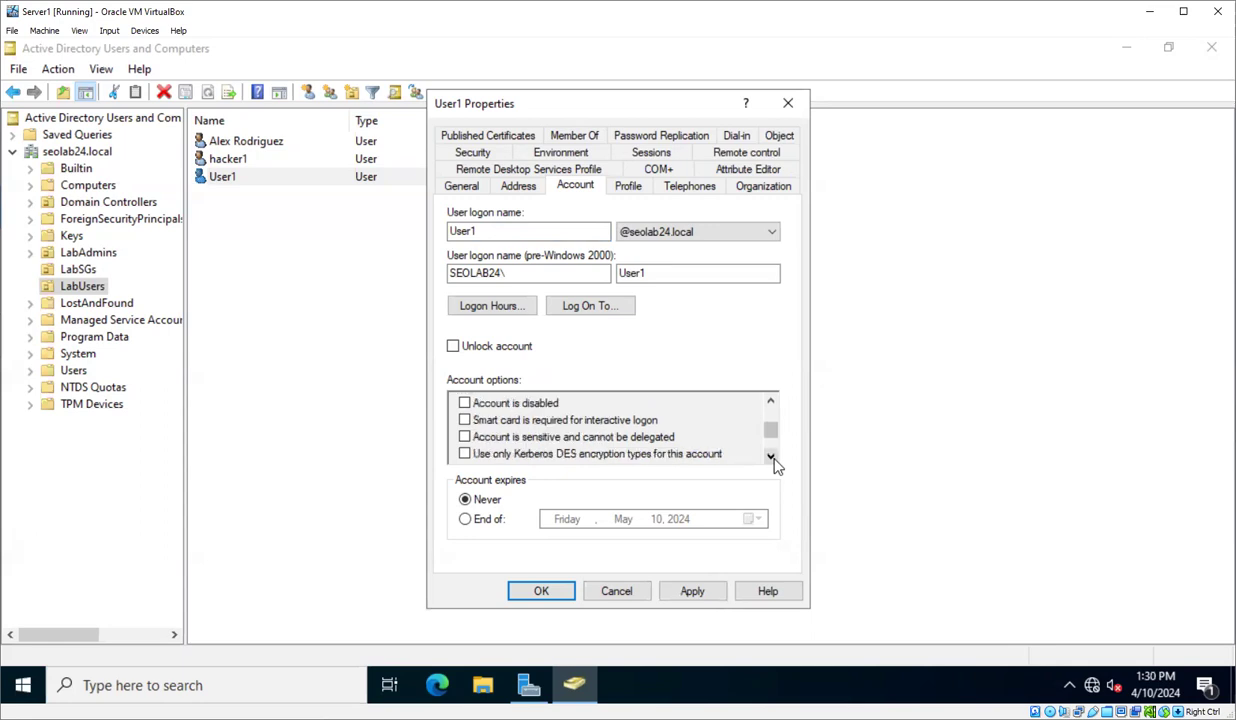
pyautogui.click(771, 457)
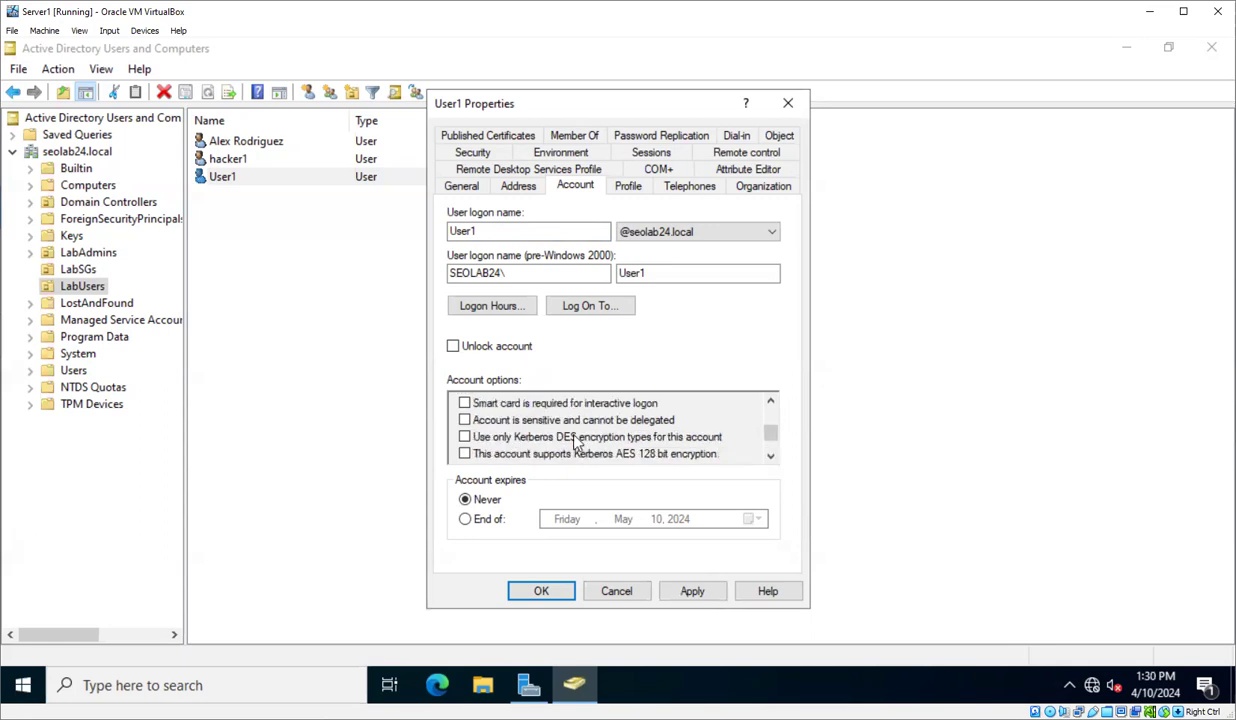
pyautogui.click(771, 457)
pyautogui.click(771, 457)
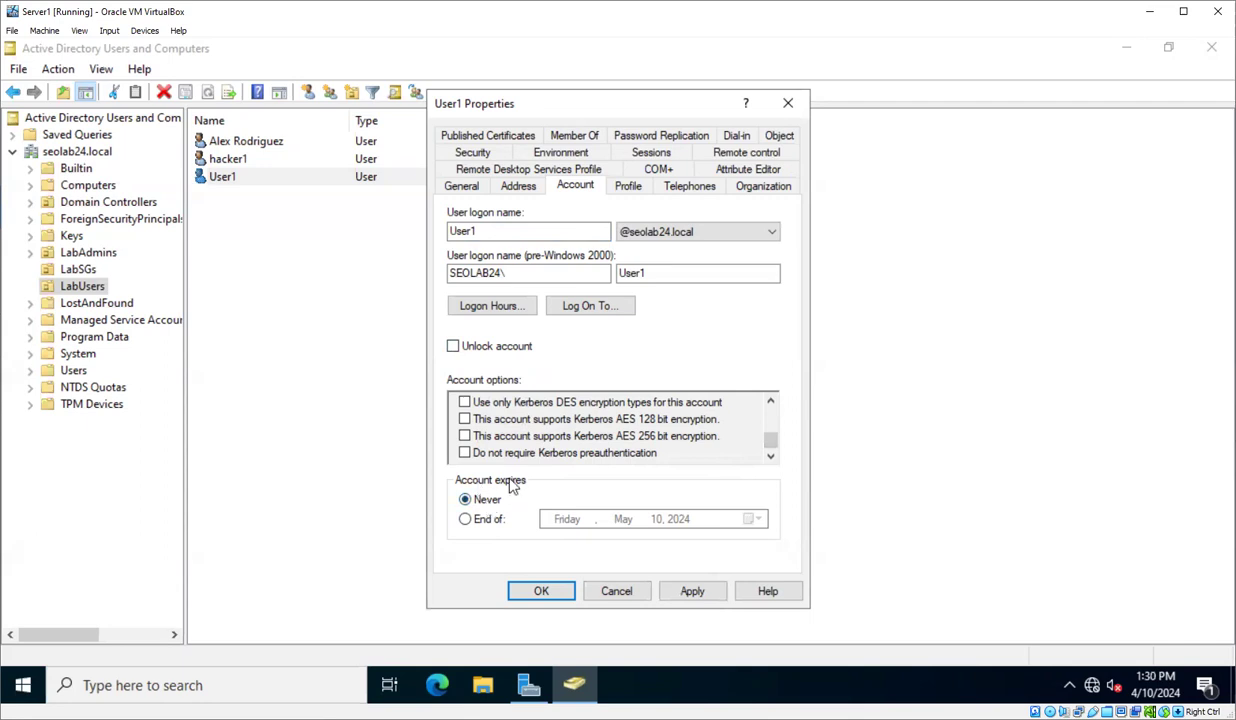
# Choose 'End of' under Account expires and pick September 27, 2024 in the calendar
pyautogui.click(465, 520)
pyautogui.click(576, 524)
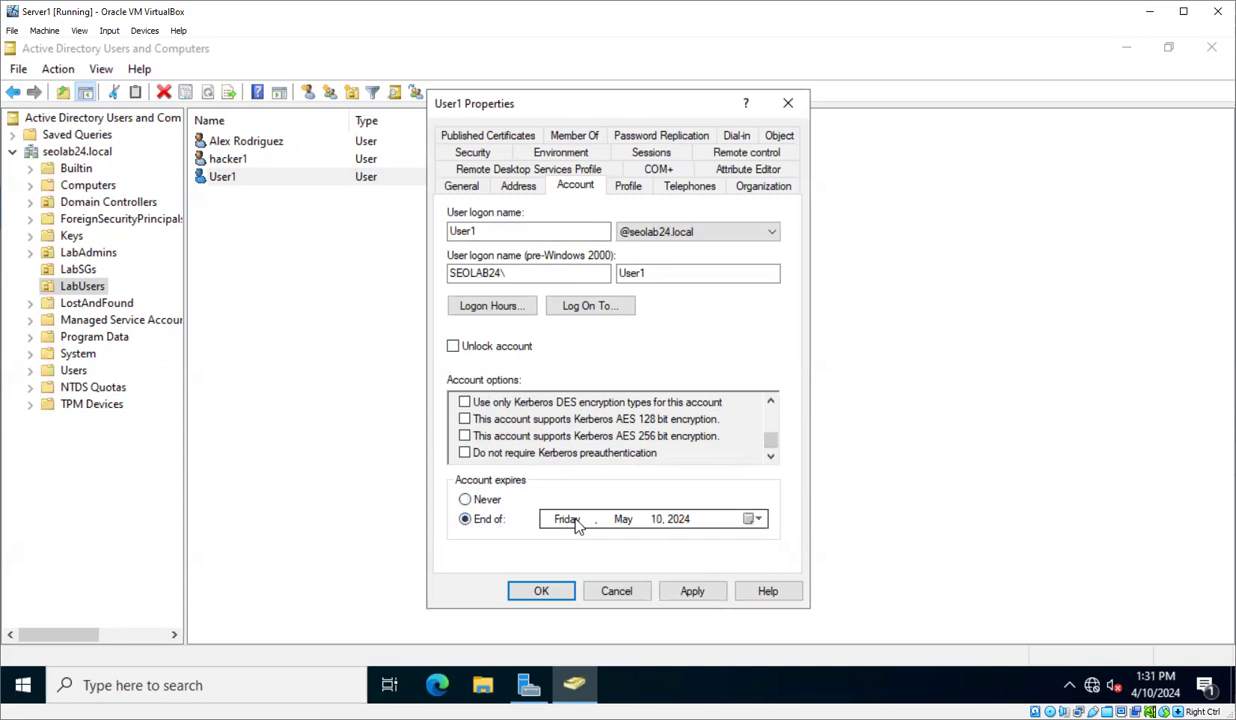
pyautogui.press('Right')
pyautogui.click(757, 520)
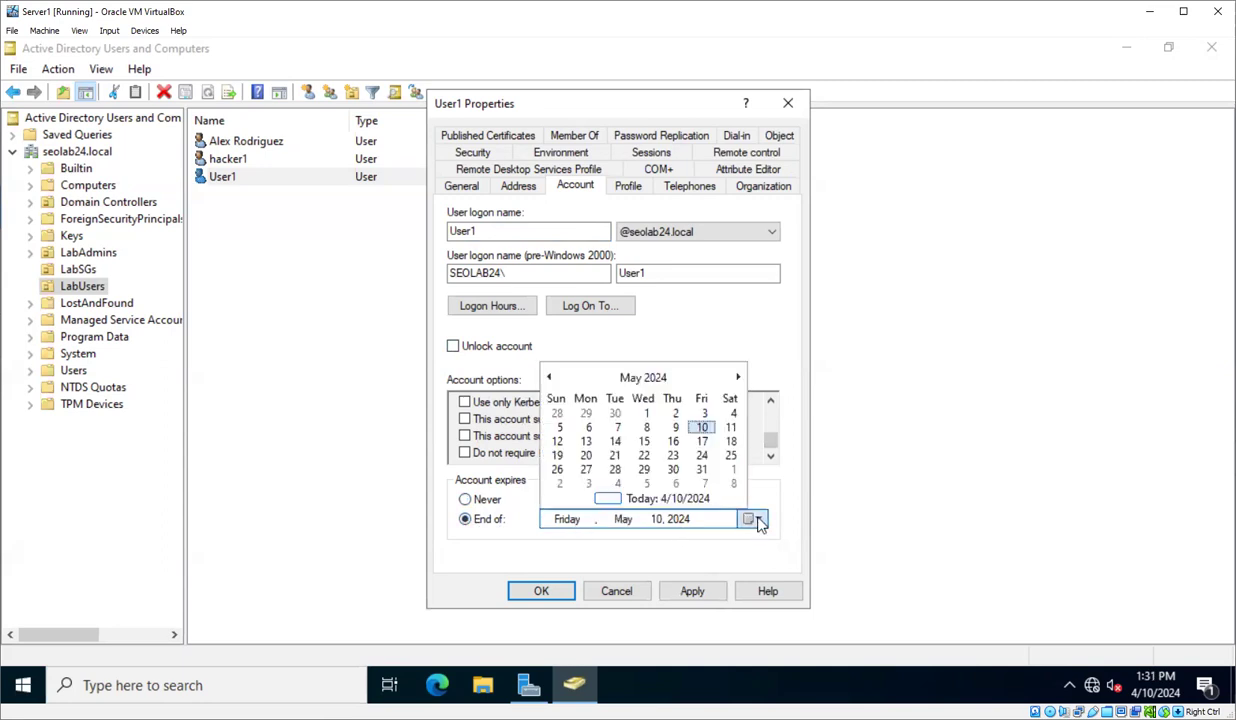
pyautogui.click(738, 377)
pyautogui.click(738, 377)
pyautogui.click(738, 377)
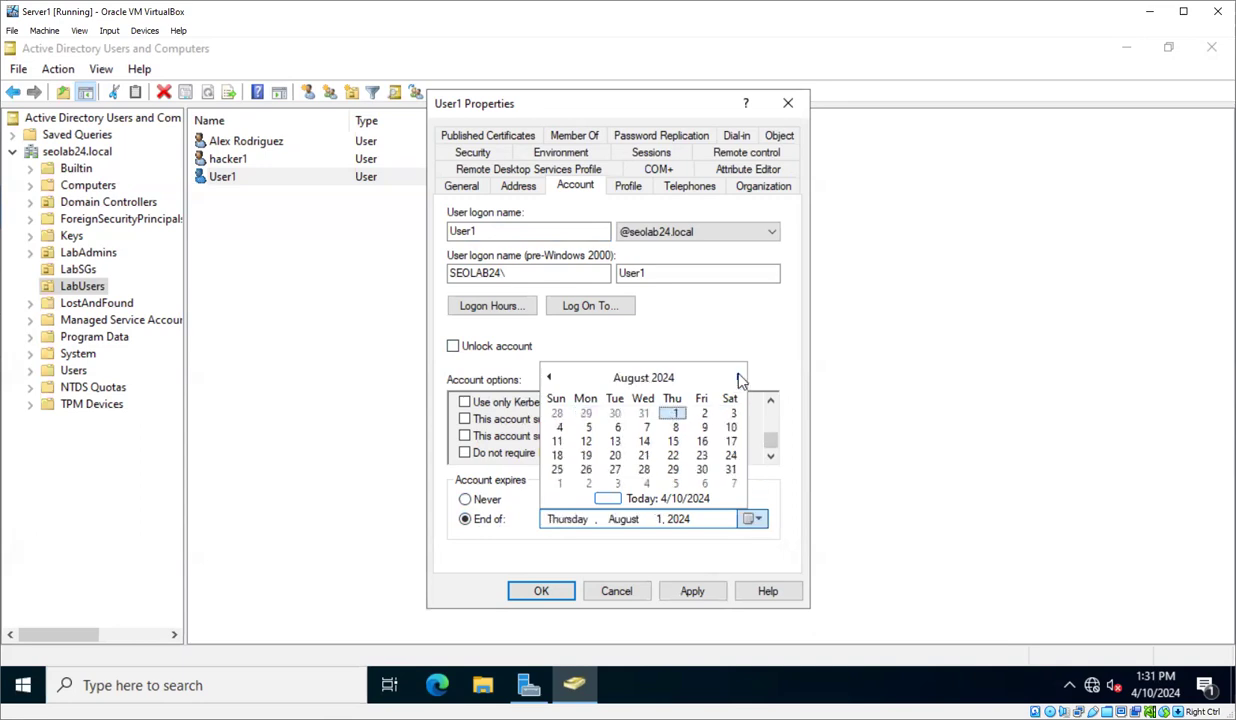
pyautogui.click(740, 378)
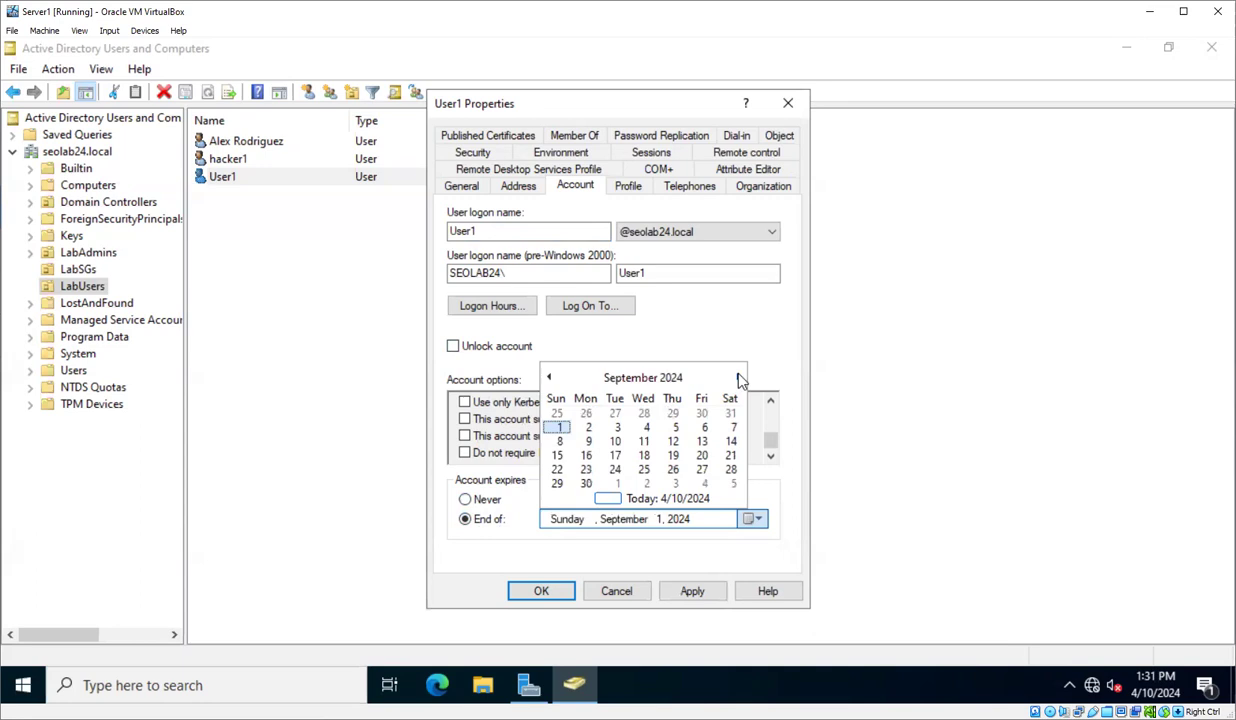
pyautogui.click(703, 474)
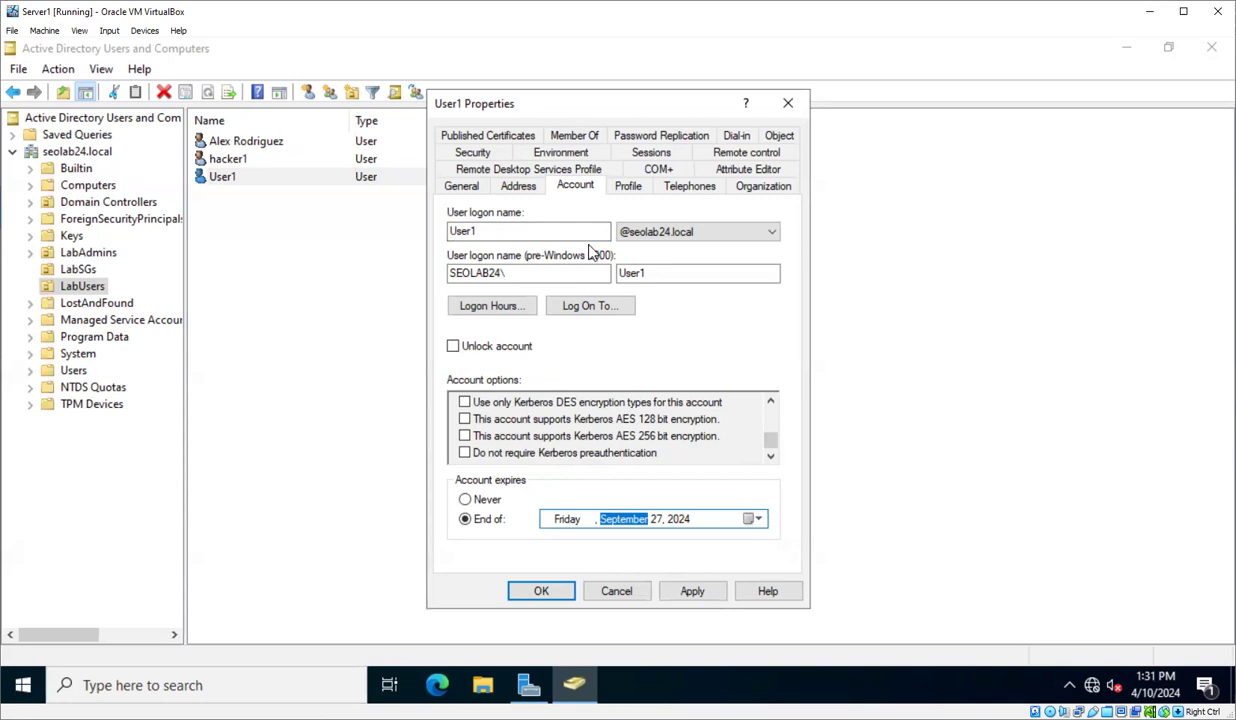
pyautogui.click(627, 187)
pyautogui.hotkey('ctrl', 'shift', 'Tab')
pyautogui.hotkey('ctrl', 'shift', 'Tab')
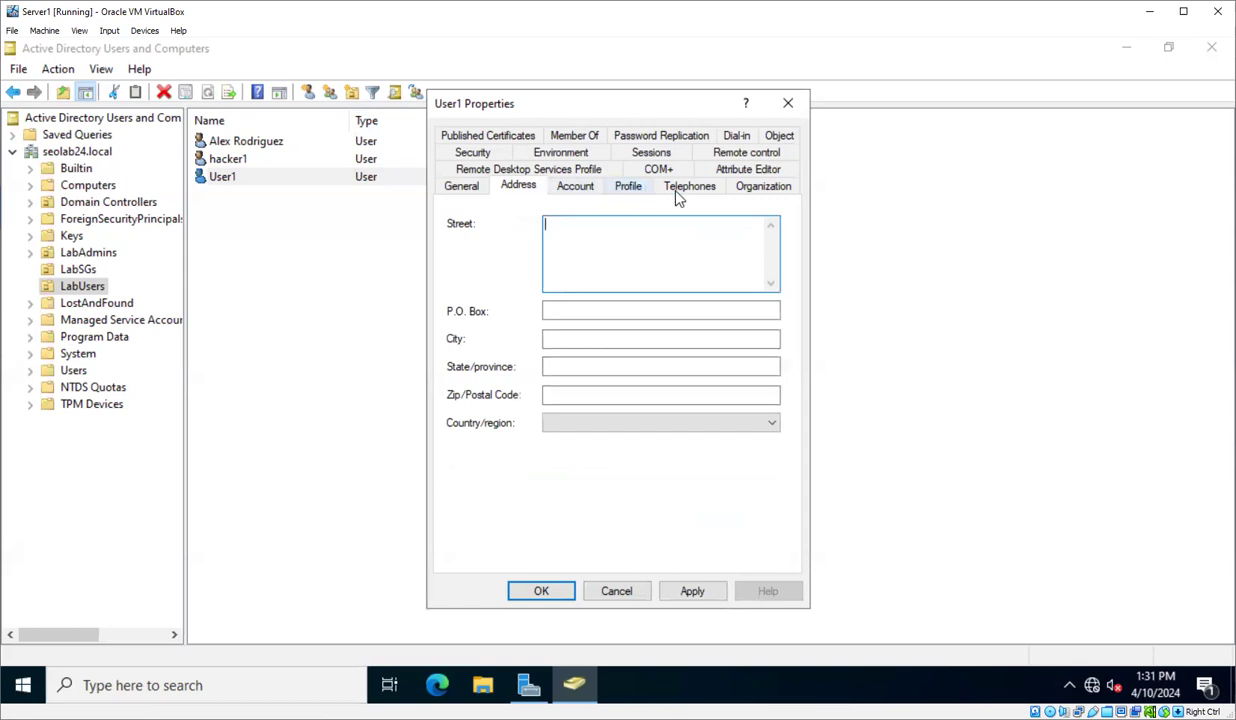
pyautogui.click(762, 187)
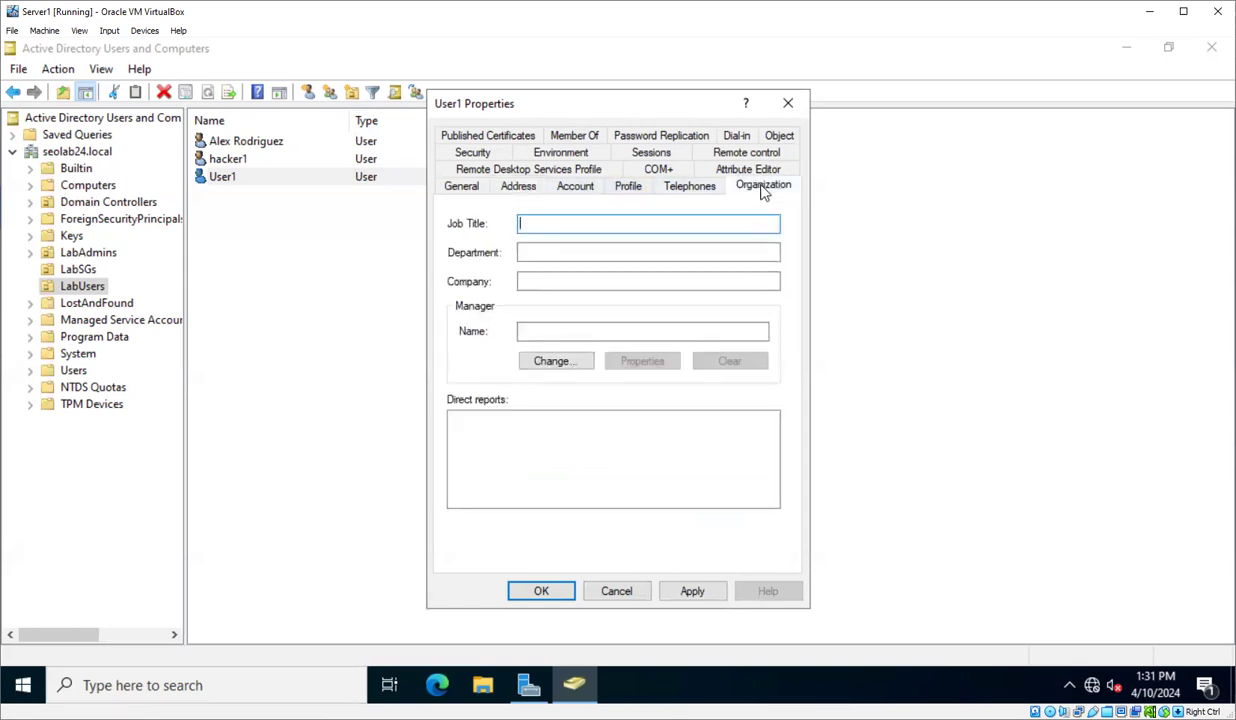
pyautogui.click(743, 154)
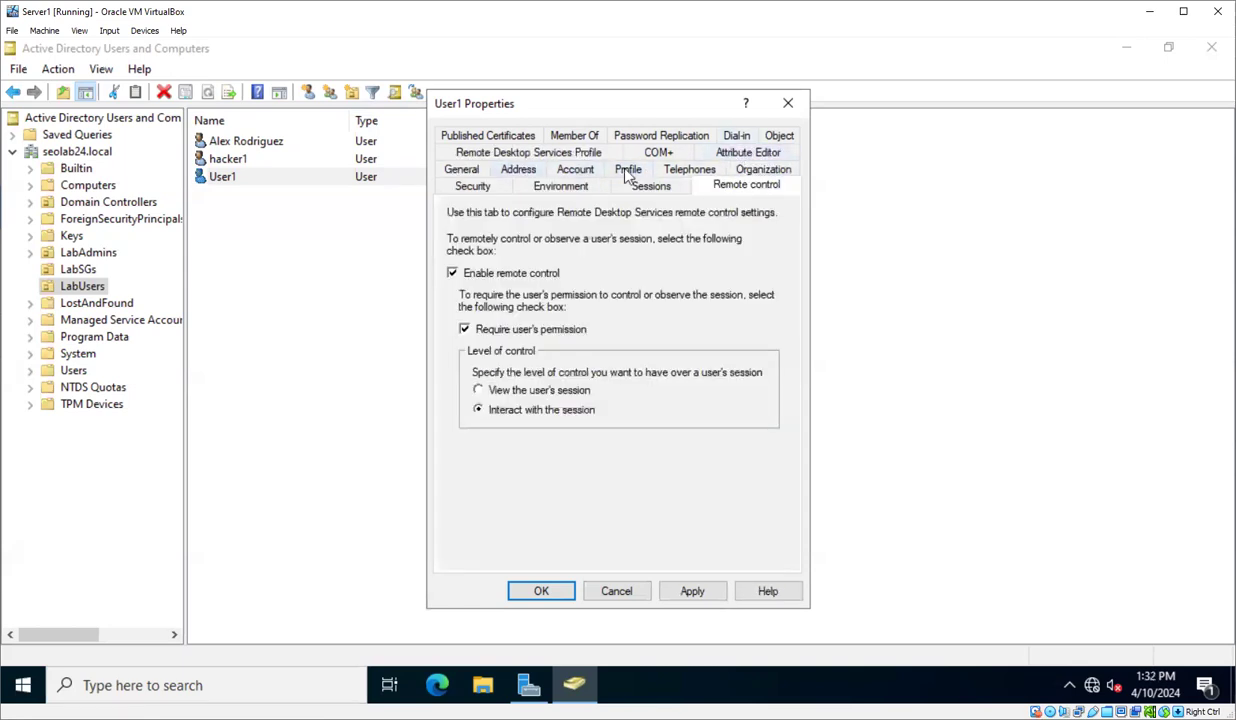
pyautogui.click(600, 153)
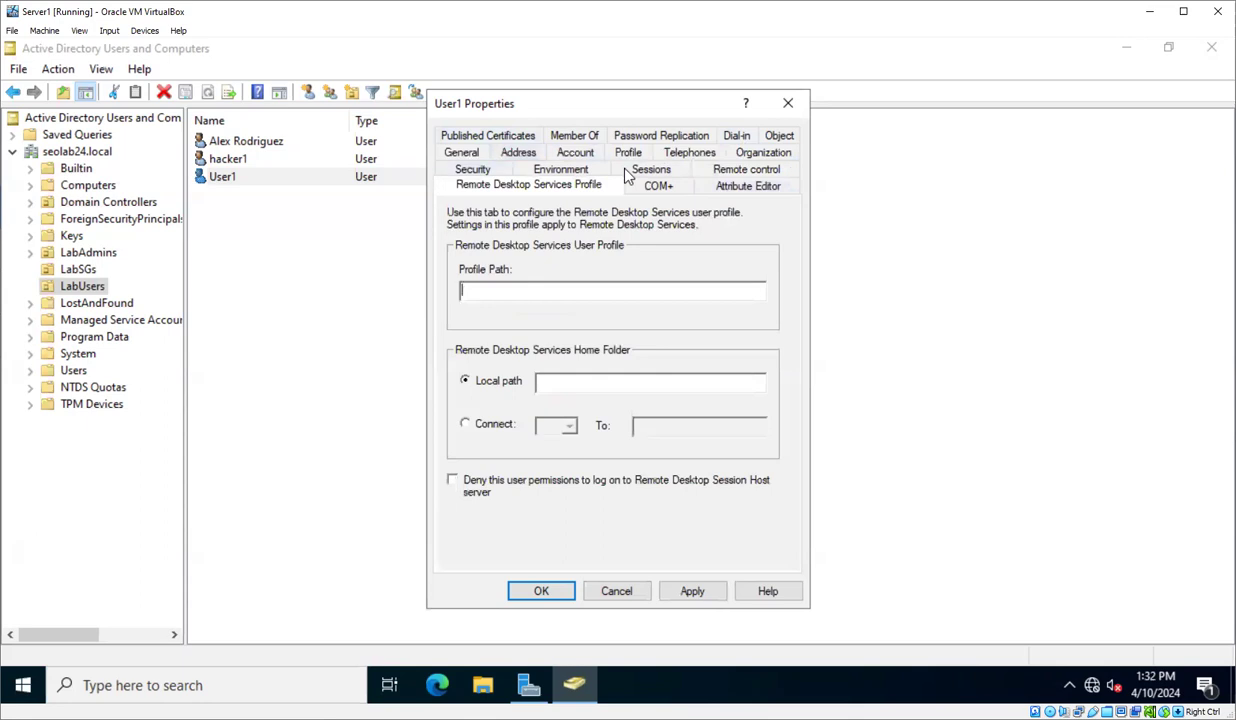
pyautogui.click(575, 152)
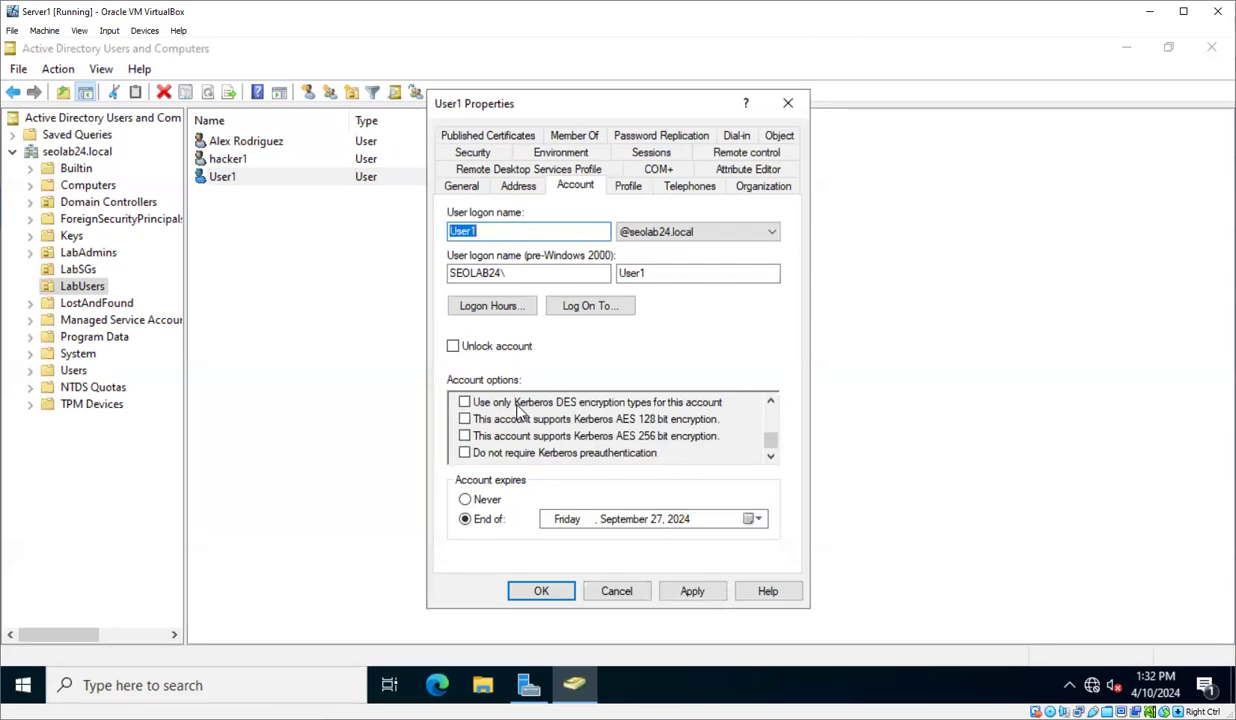
# Cancel User1's Properties without saving, then bring up User1's context menu in the list
pyautogui.click(616, 591)
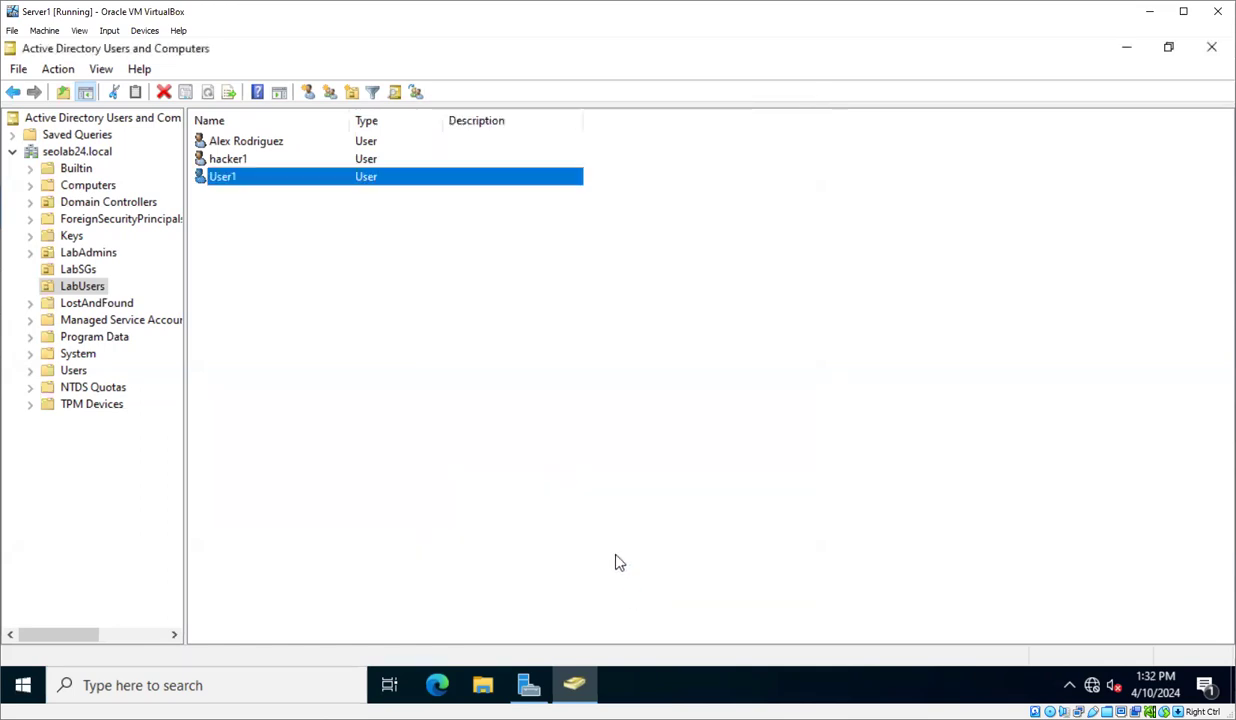
pyautogui.rightClick(227, 185)
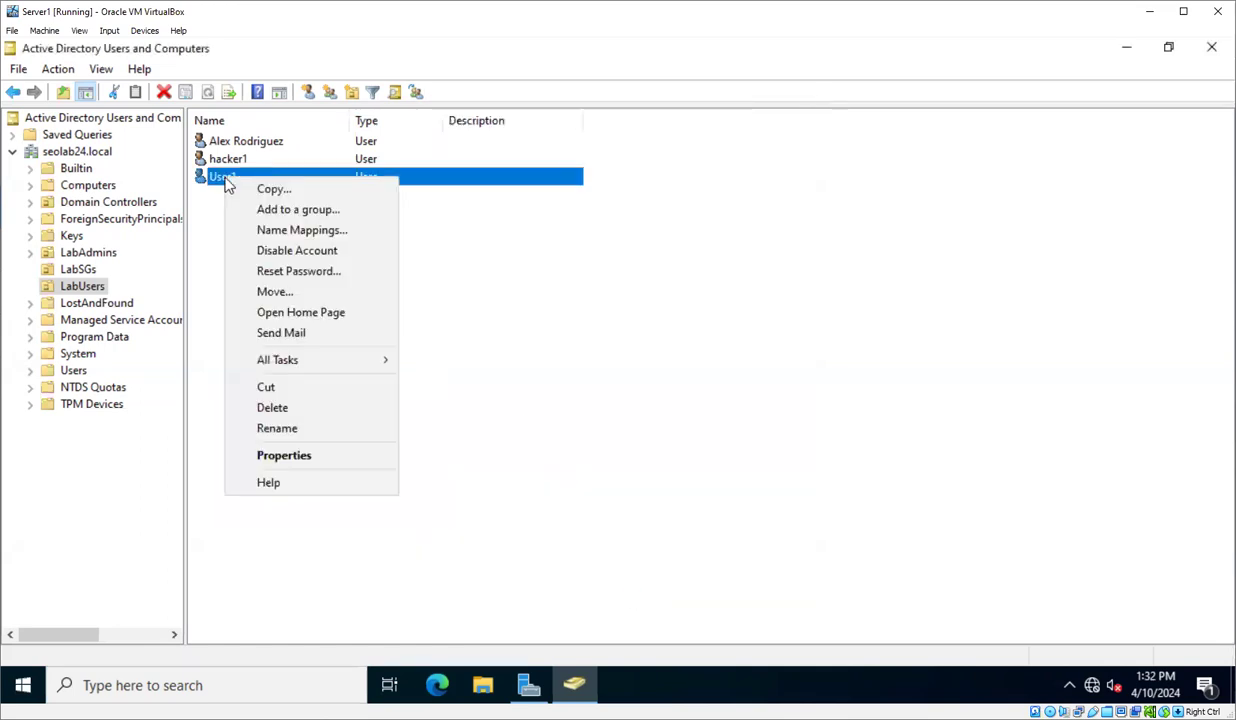
# Reopen User1's Properties from the context menu and switch tabs toward the Account settings
pyautogui.click(285, 456)
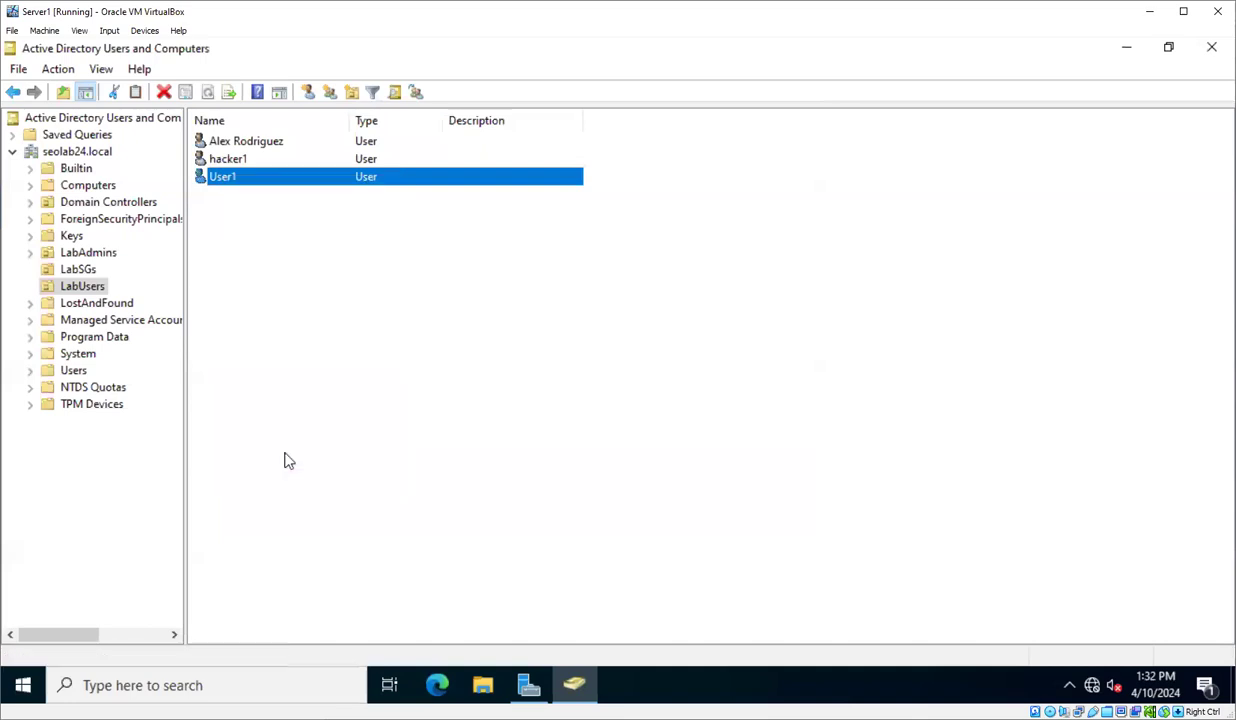
pyautogui.hotkey('ctrl', 'Tab')
pyautogui.hotkey('ctrl', 'Tab')
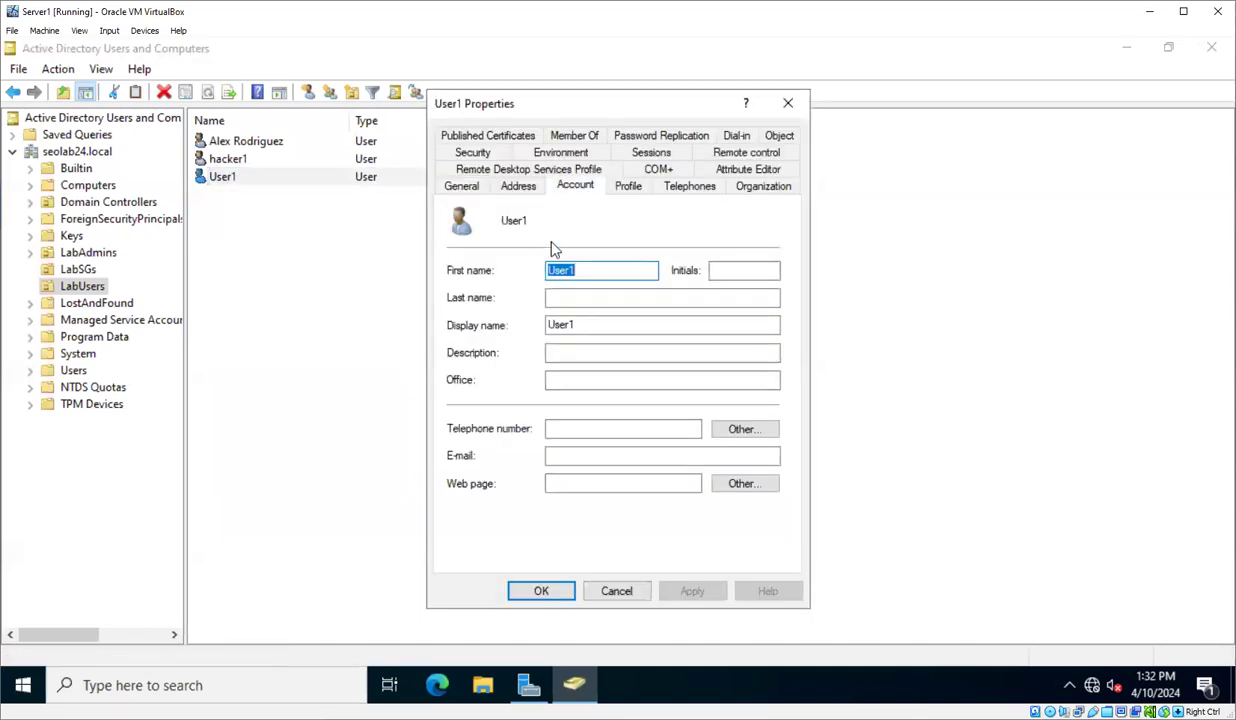